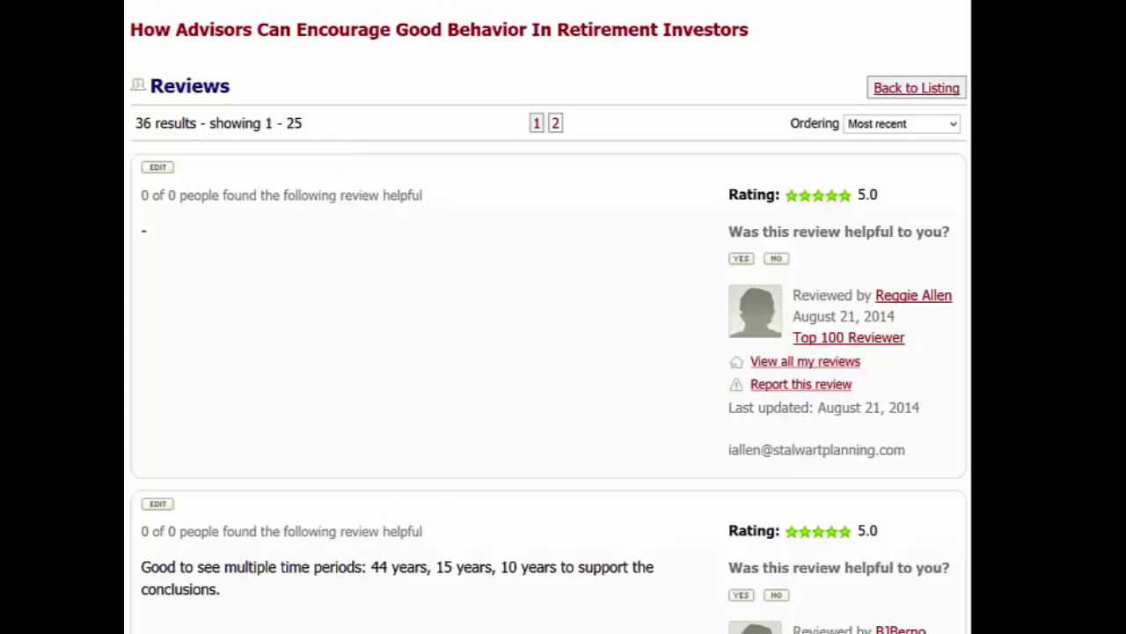
Step: Scroll down the webinar reviews to the 'Excellent presentation. Interesting concept.' comment
scroll(549, 317, down, 7)
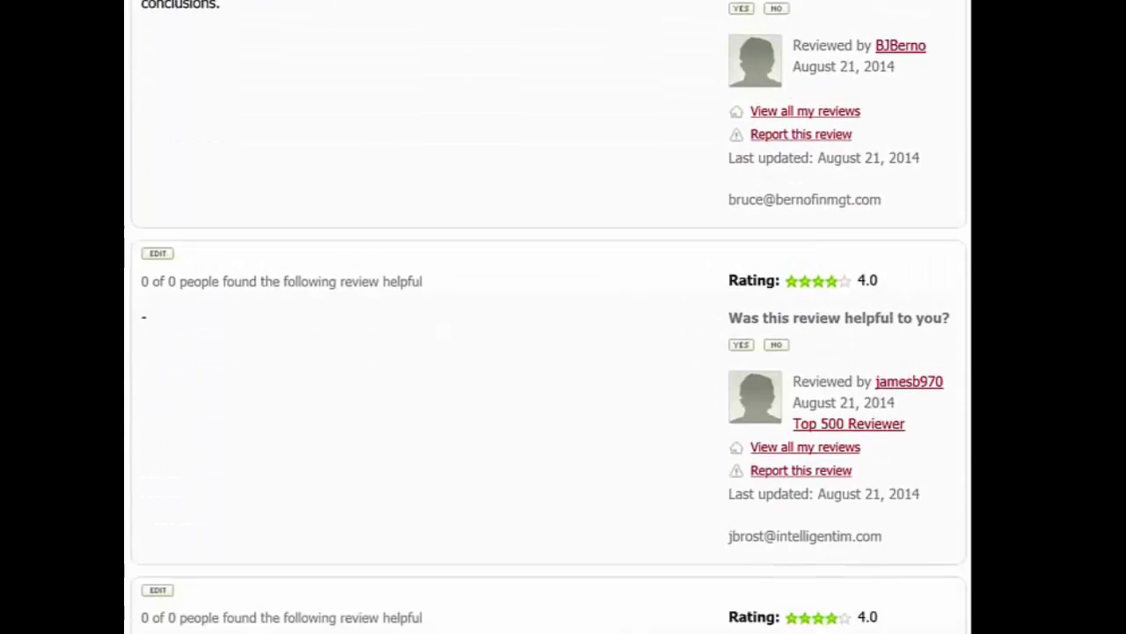
scroll(549, 316, down, 6)
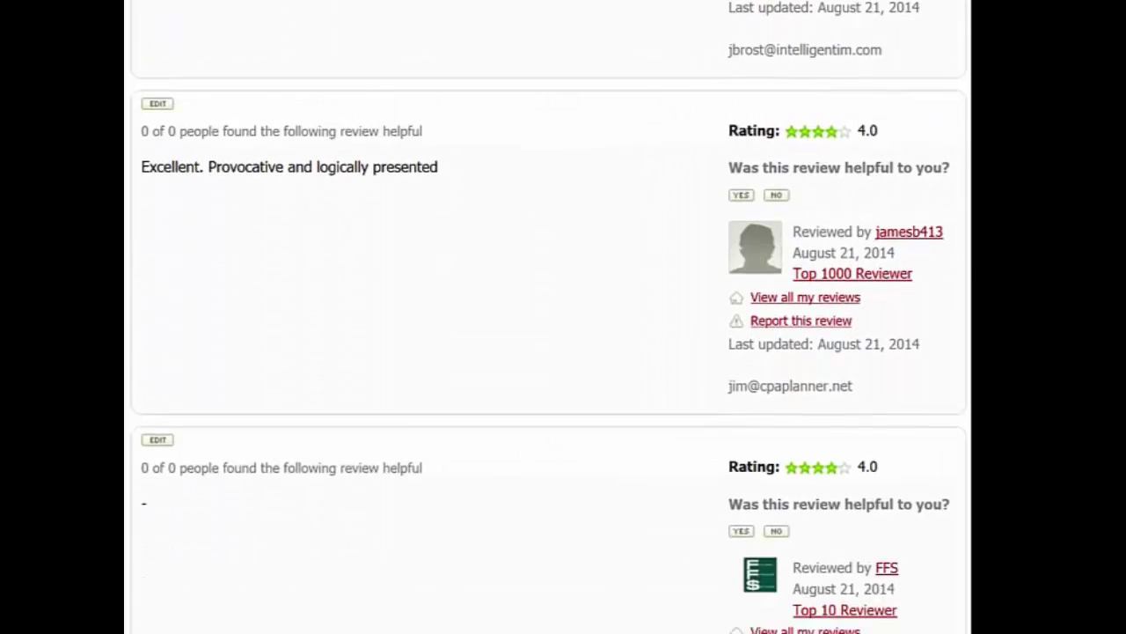
scroll(549, 317, down, 7)
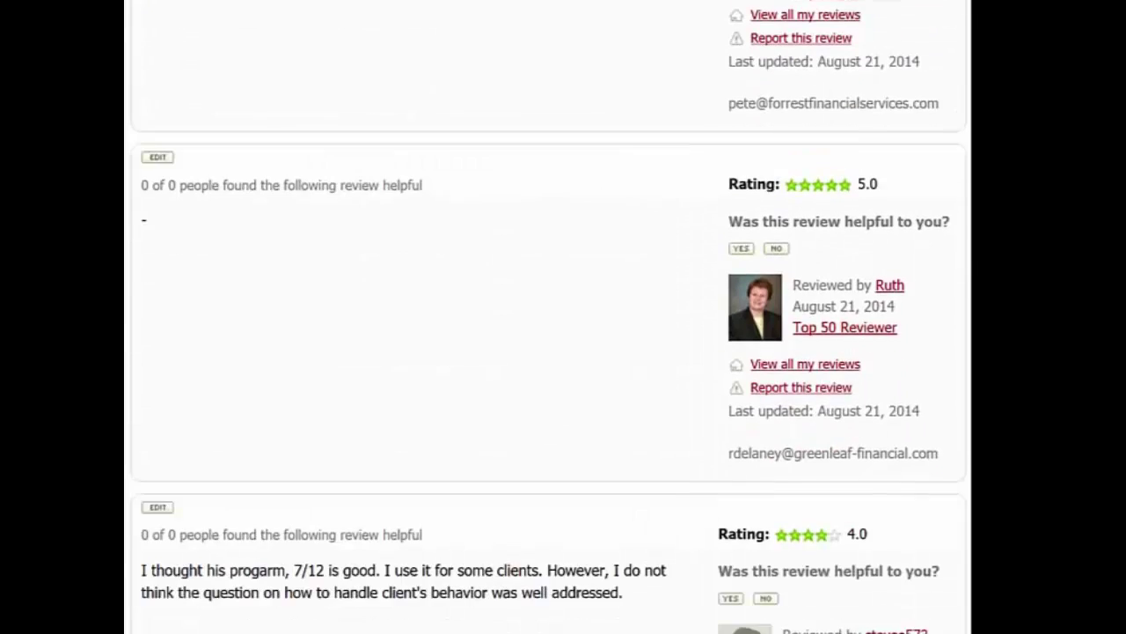
scroll(549, 317, down, 6)
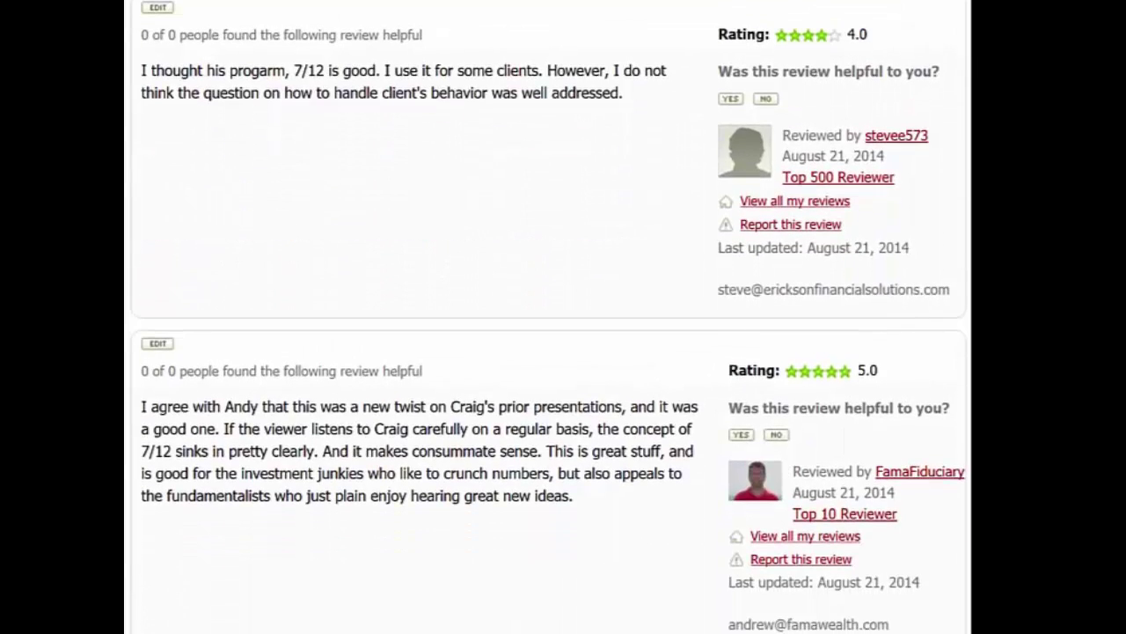
scroll(549, 317, down, 2)
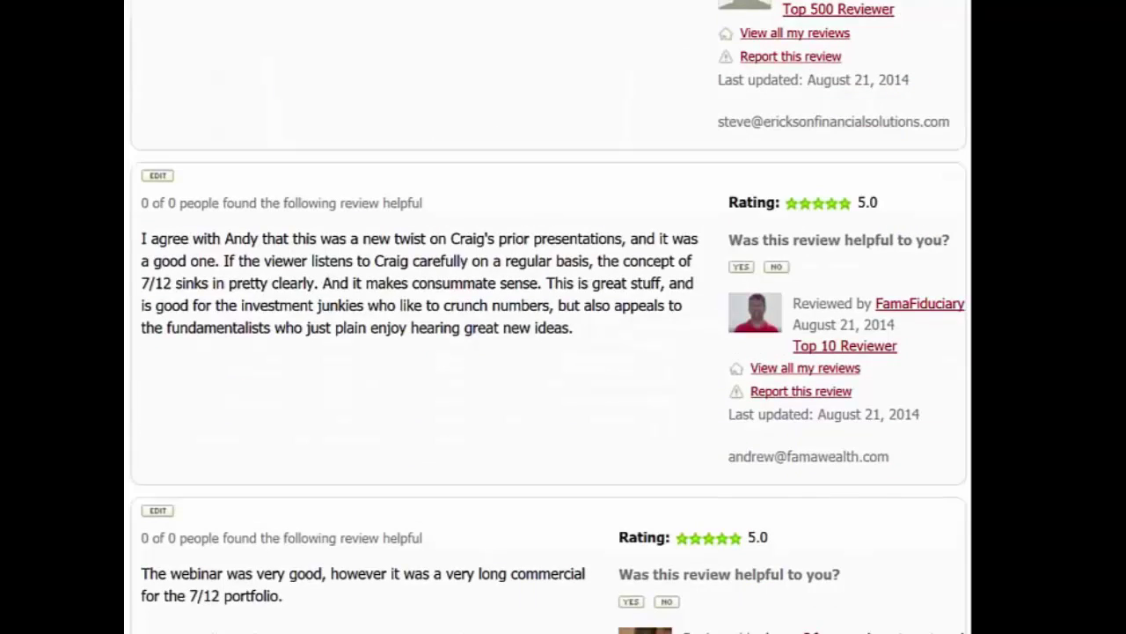
scroll(549, 317, down, 13)
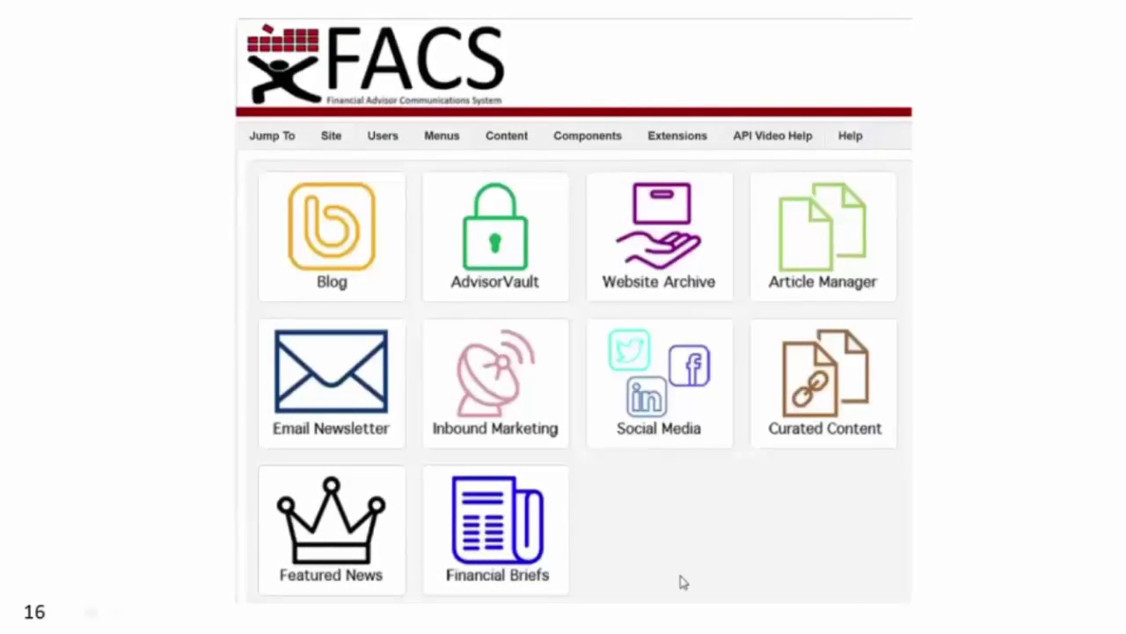
Step: Advance past the FACS dashboard and newsletter slides to the YouTube tutorials playlist
click(685, 593)
click(685, 596)
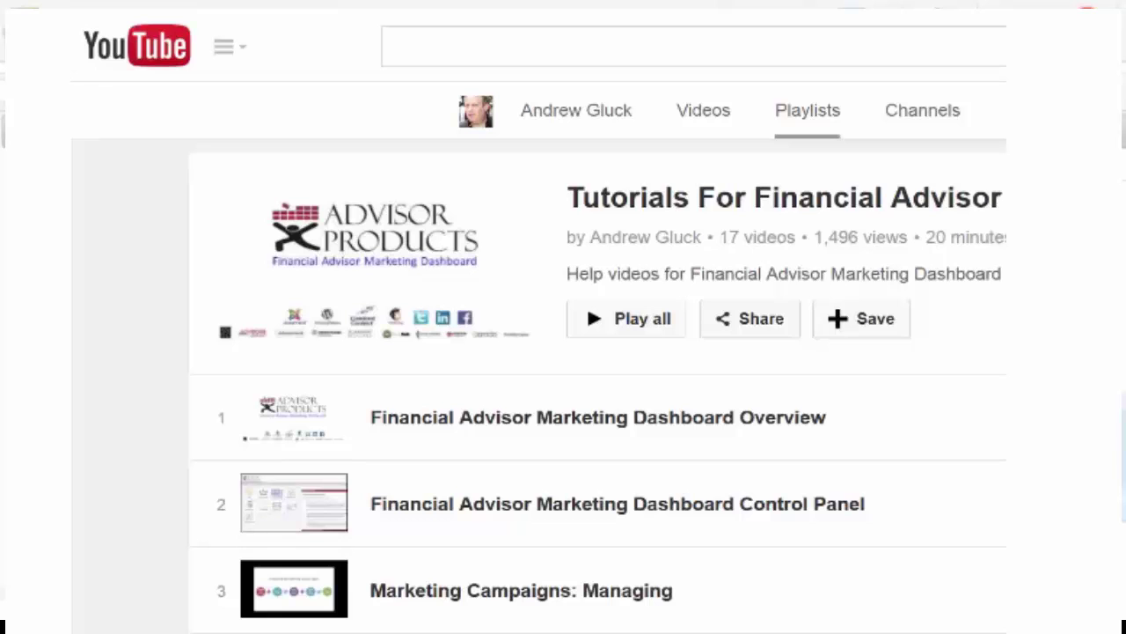
Step: Scroll the playlist to item 14, the tutorial on combining Advisor Products content with RIA content
scroll(599, 385, down, 4)
scroll(599, 386, down, 4)
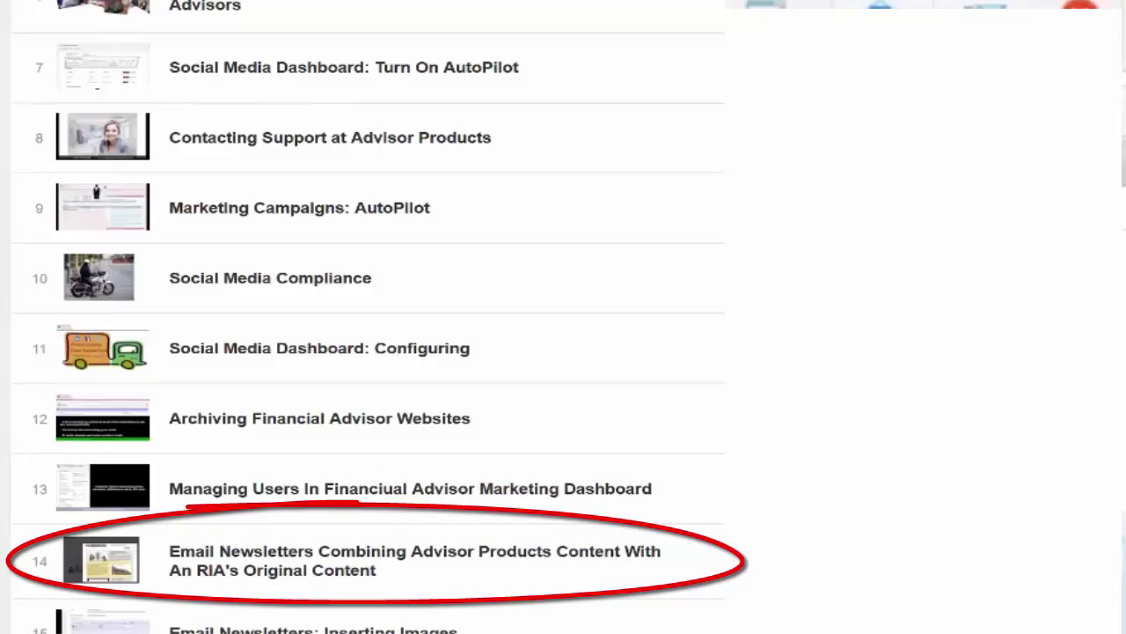
scroll(369, 316, up, 2)
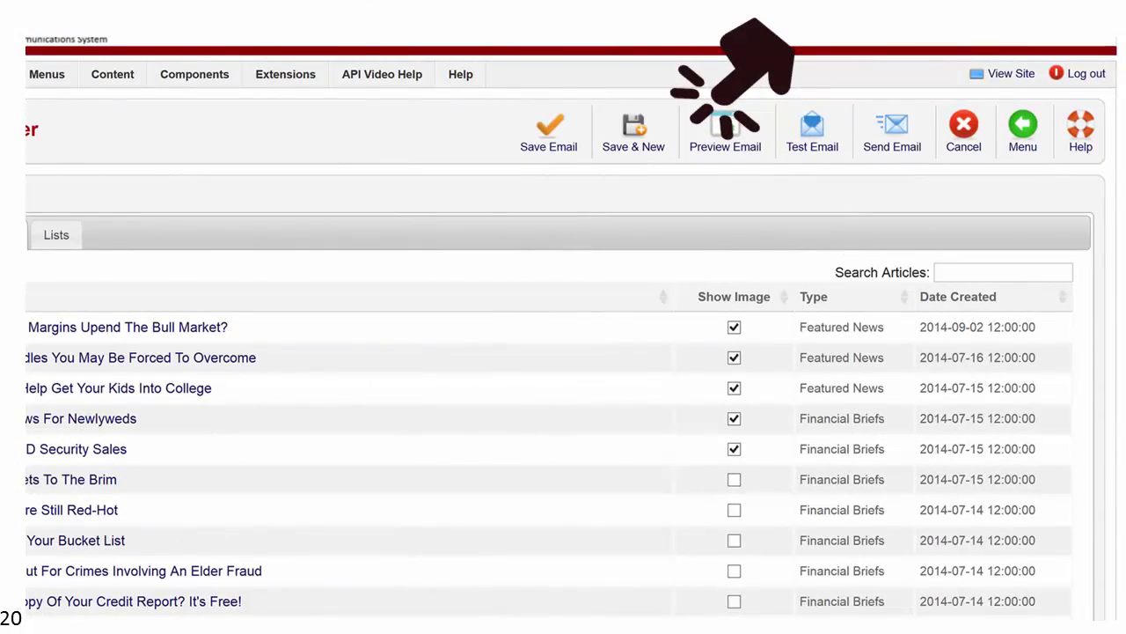
Step: Open the email preview of the LIFEPLAN e-newsletter from the toolbar
click(724, 124)
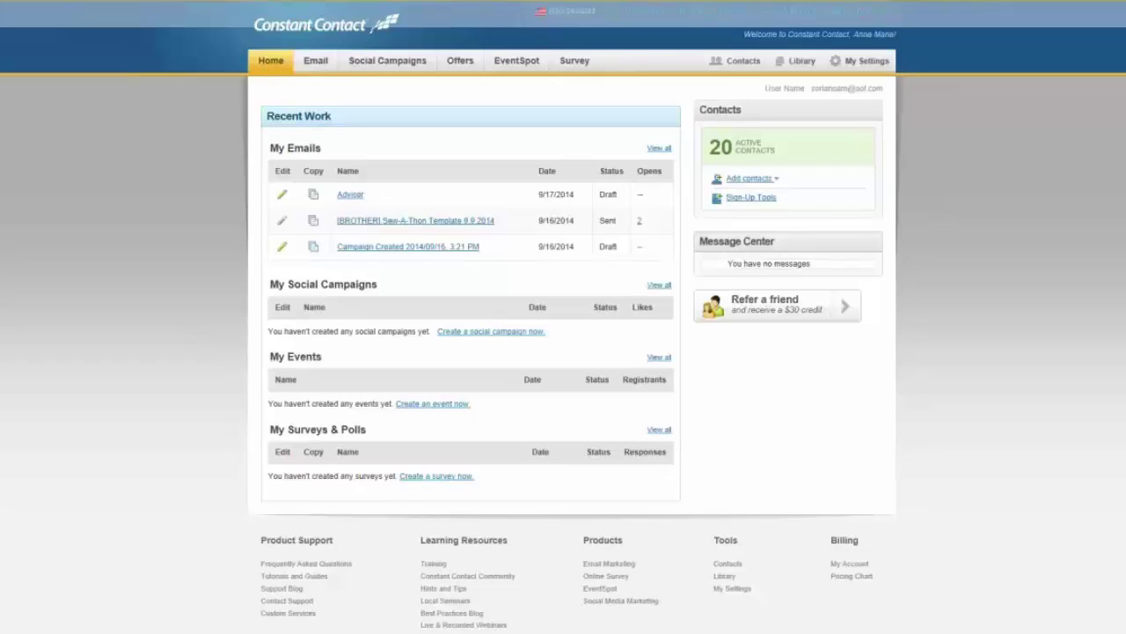
Step: Go to Contact Management, showing the 20 active contacts
click(734, 67)
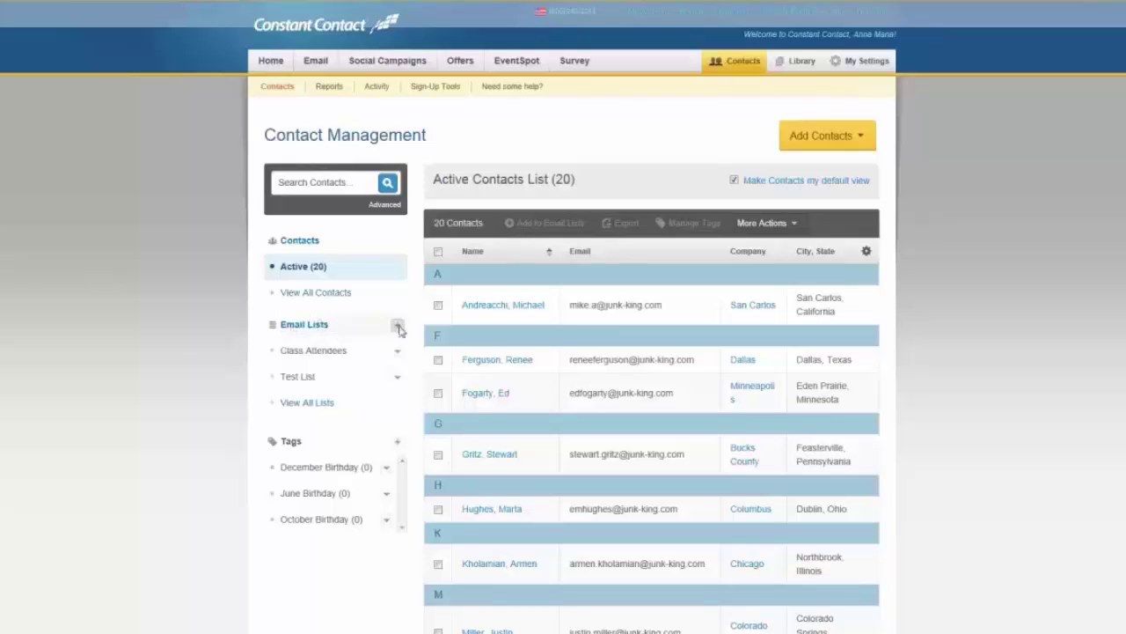
Step: Add an email list named 'New Clients' alongside Class Attendees and Test List
click(398, 327)
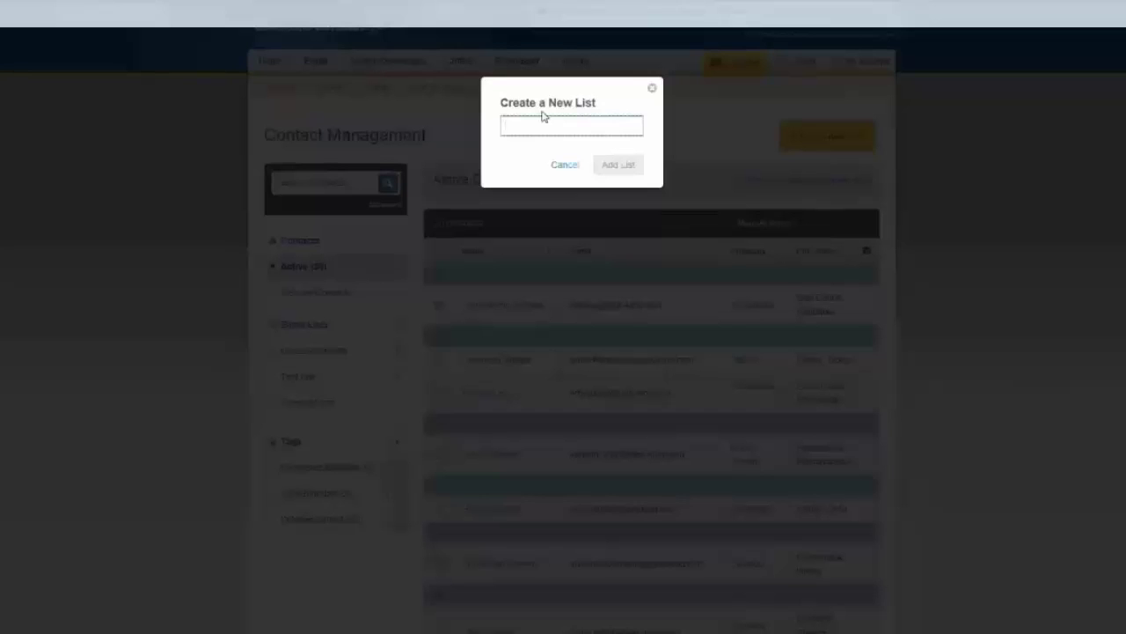
text(New Cl)
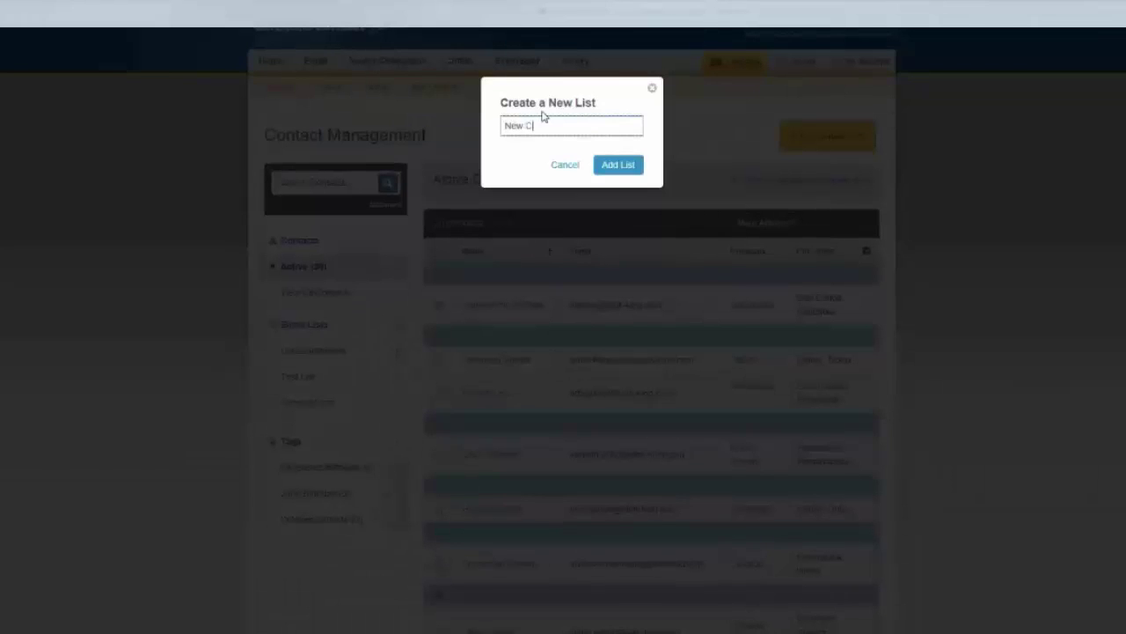
text(ients)
click(619, 165)
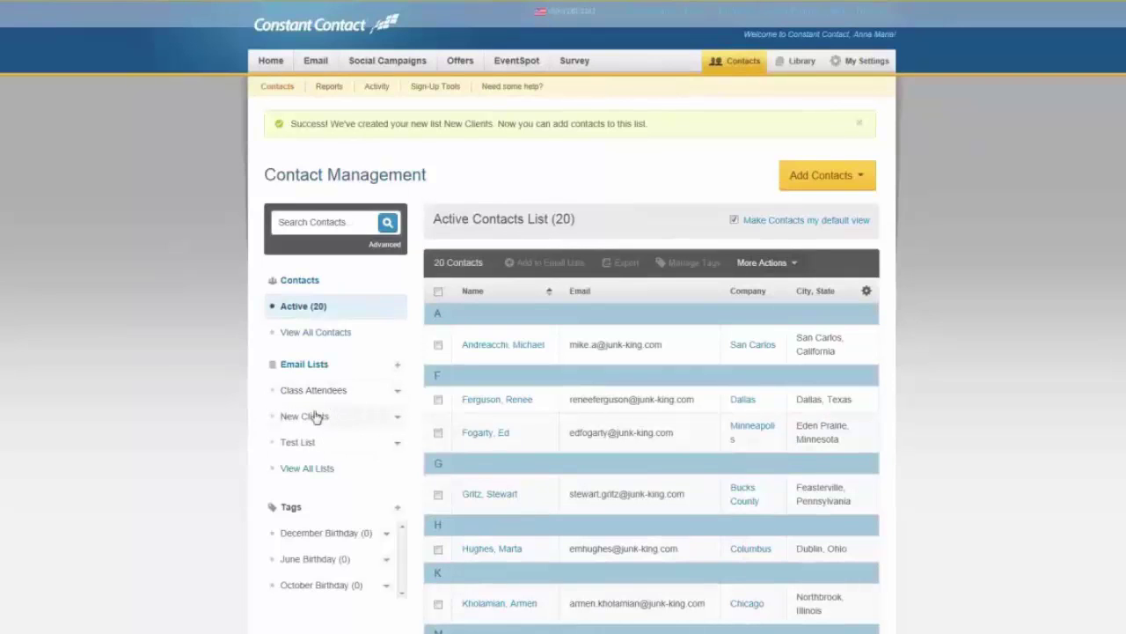
Step: Scroll down the contacts page and back up to review the lists and tags
scroll(313, 414, down, 2)
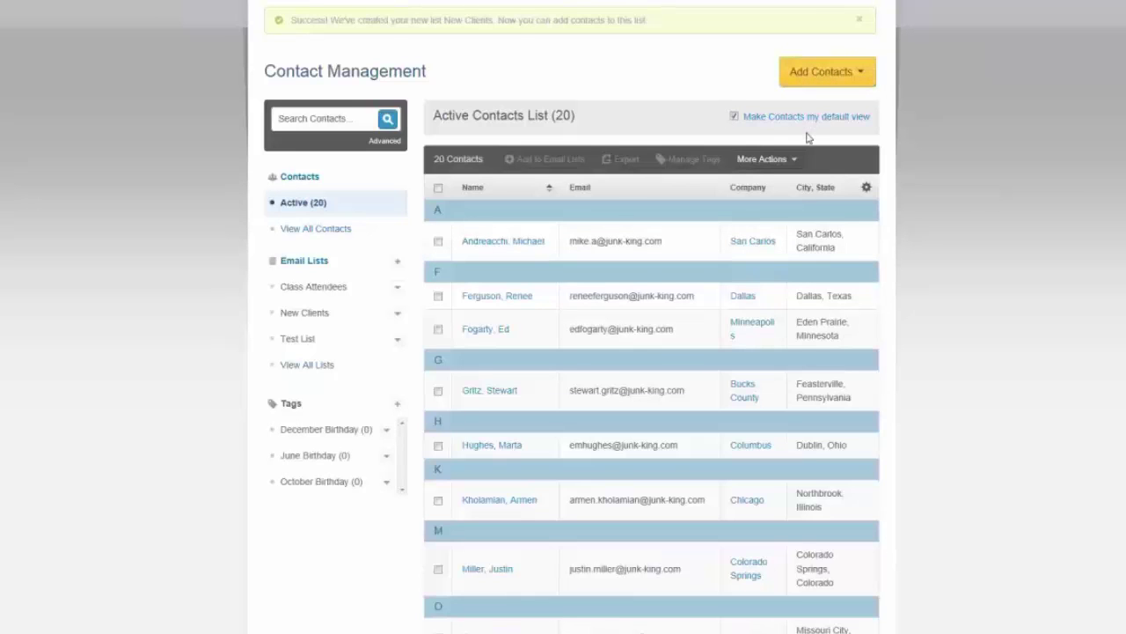
scroll(808, 138, up, 2)
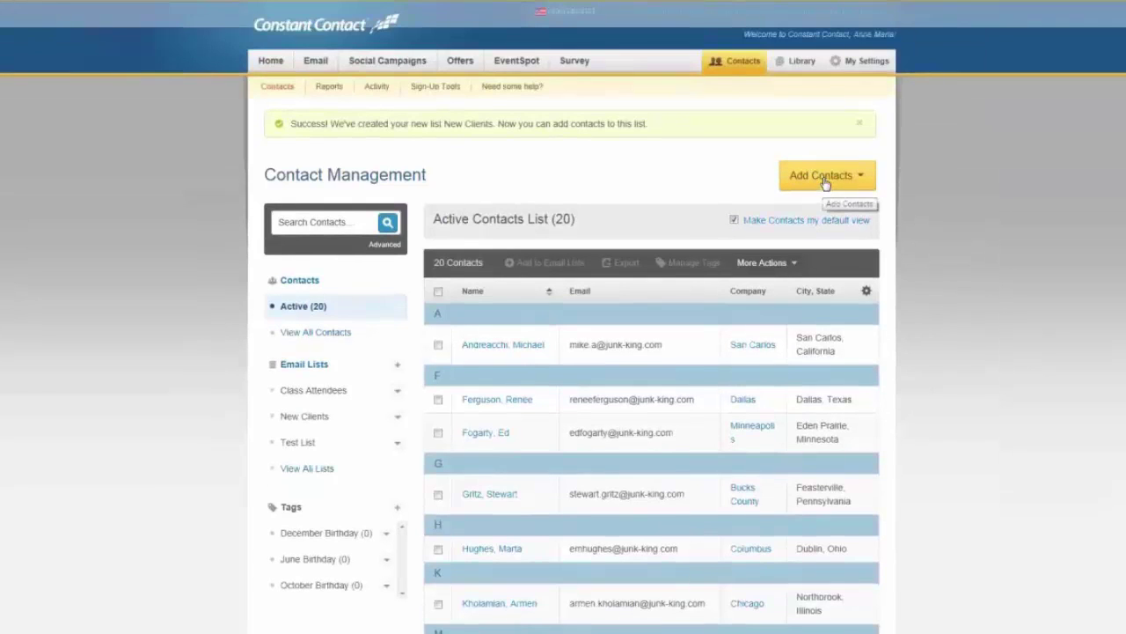
click(860, 177)
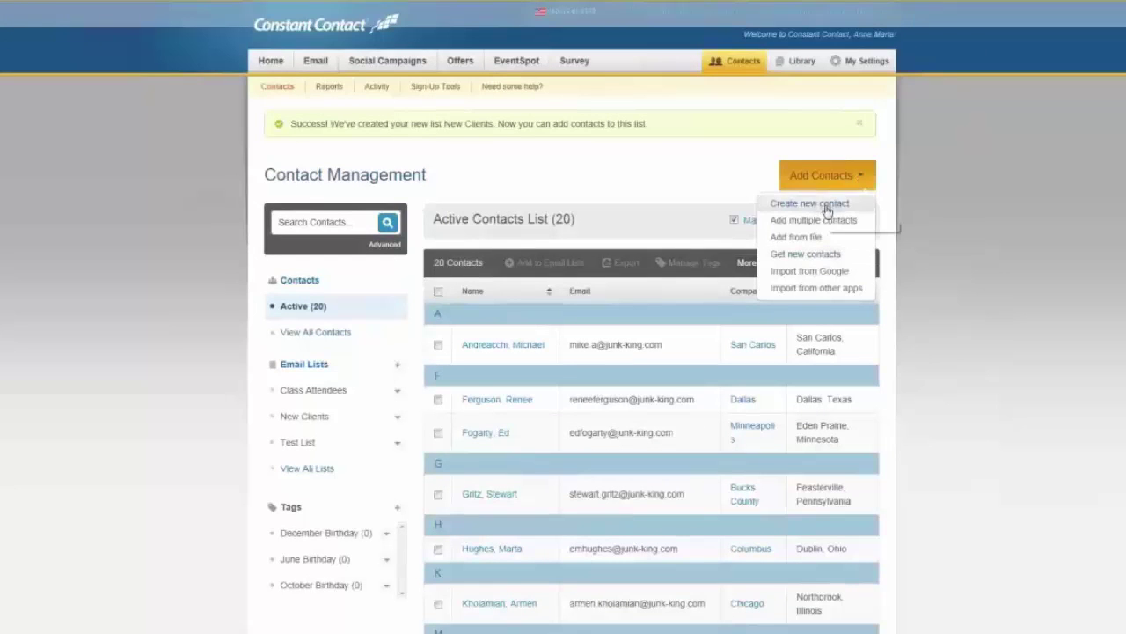
click(827, 205)
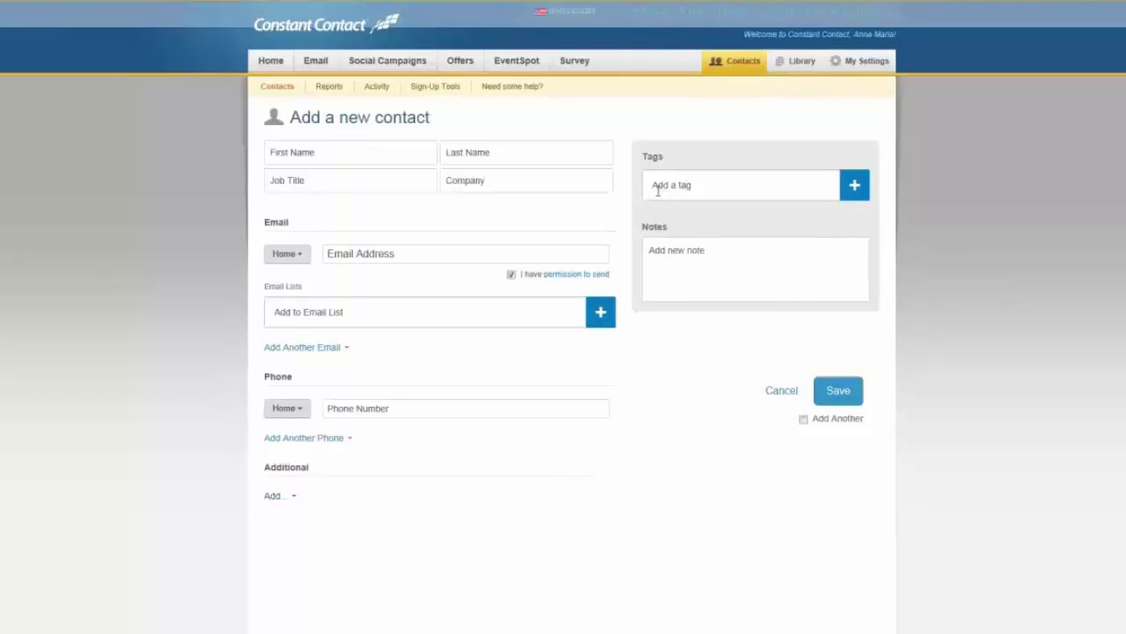
click(716, 64)
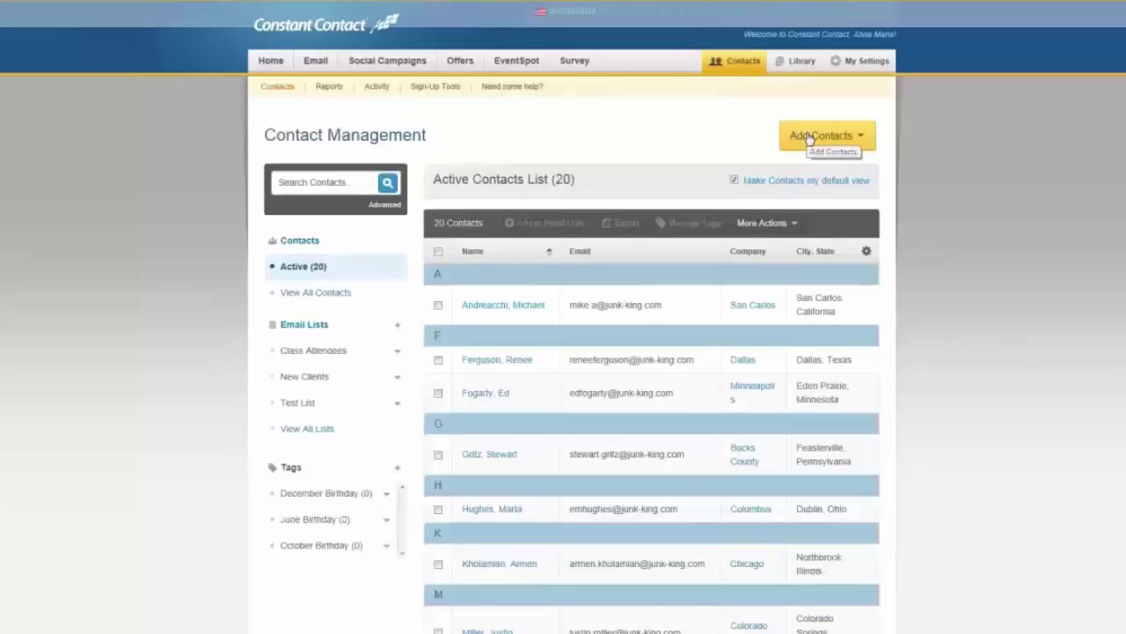
Step: View the blank Add Multiple Contacts form, then return to Contacts and reopen Add Contacts
click(807, 137)
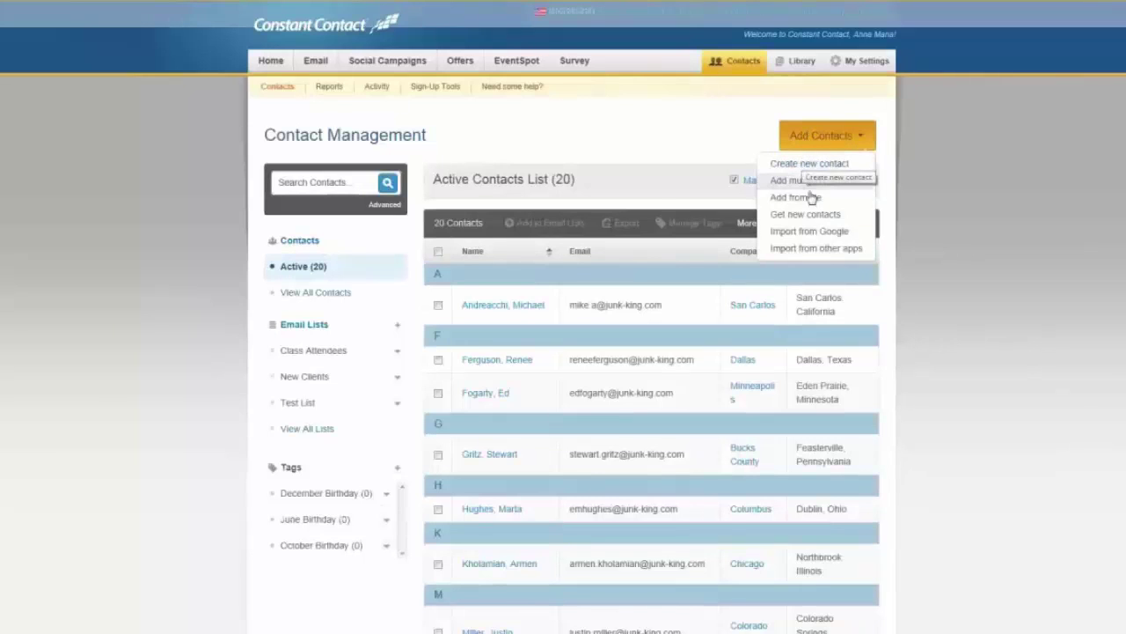
click(811, 180)
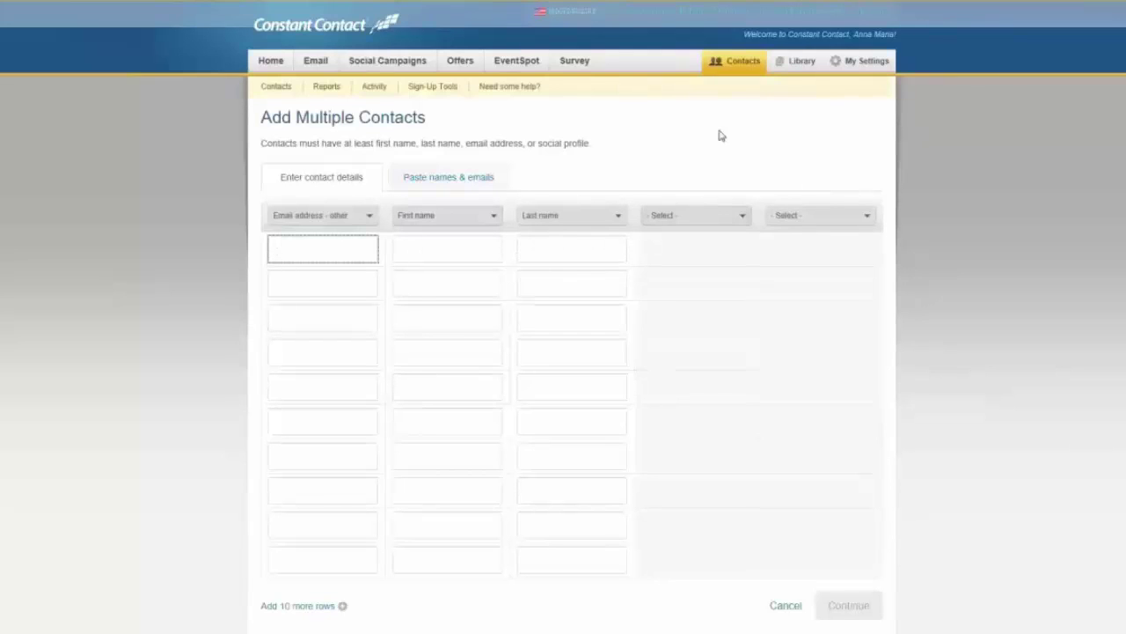
click(733, 66)
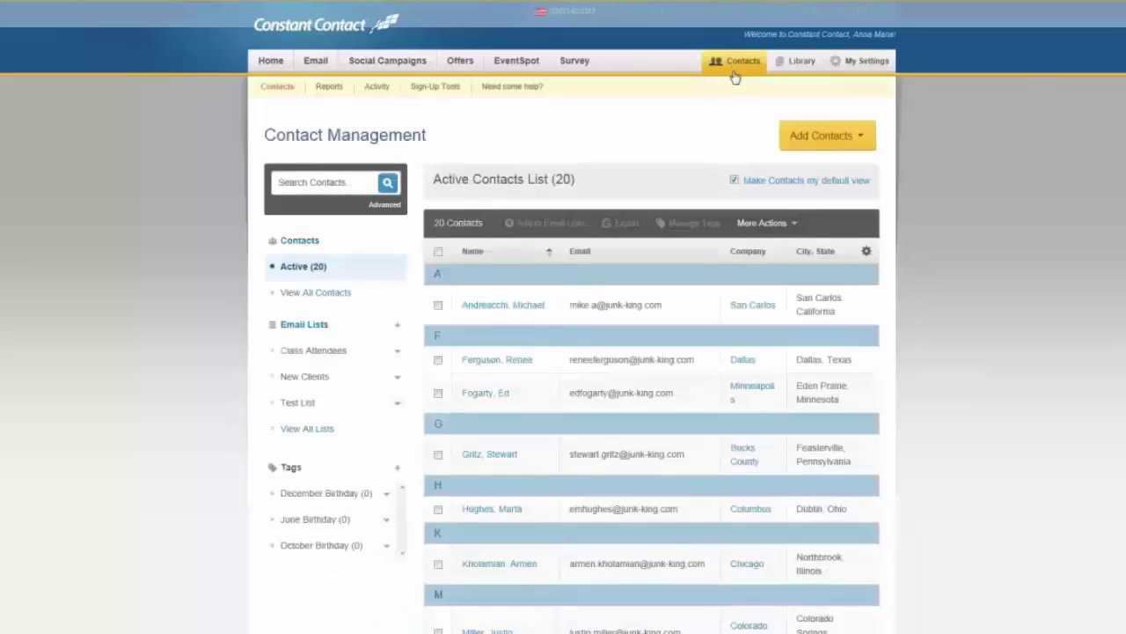
click(845, 143)
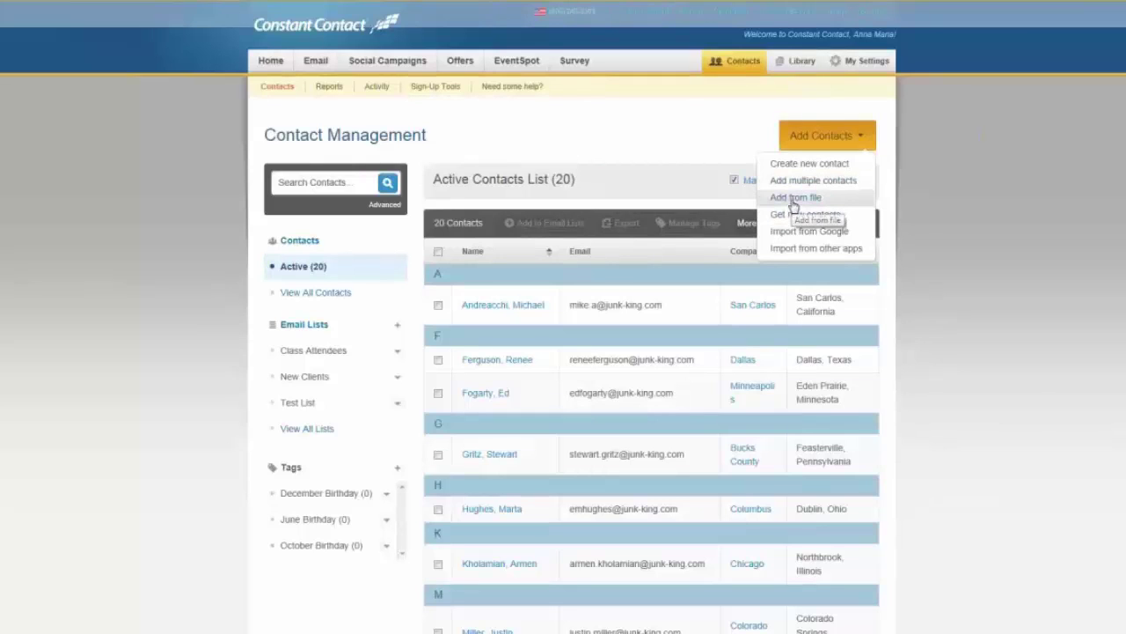
Step: View the Add from File page (xls, xlsx, csv, txt), then return and reopen Add Contacts
click(793, 201)
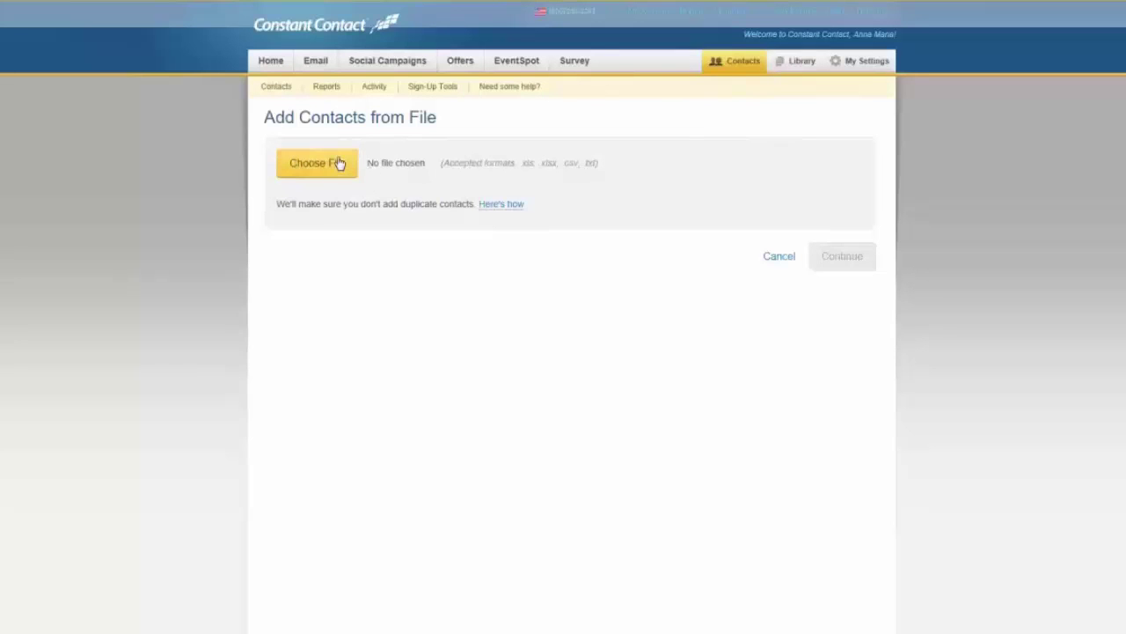
click(731, 70)
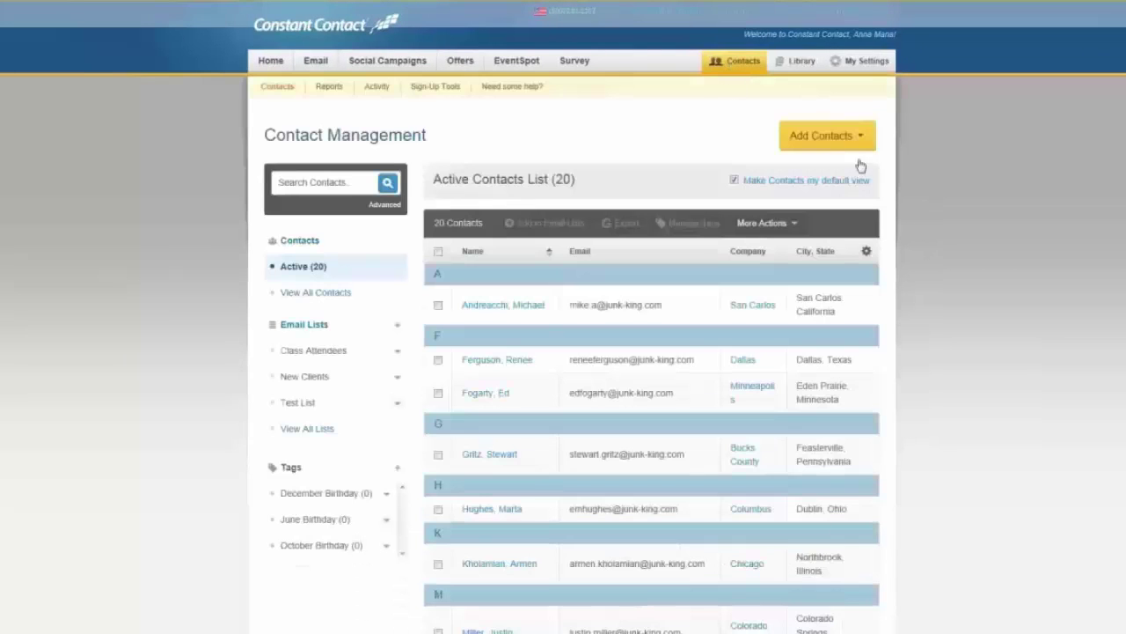
click(857, 144)
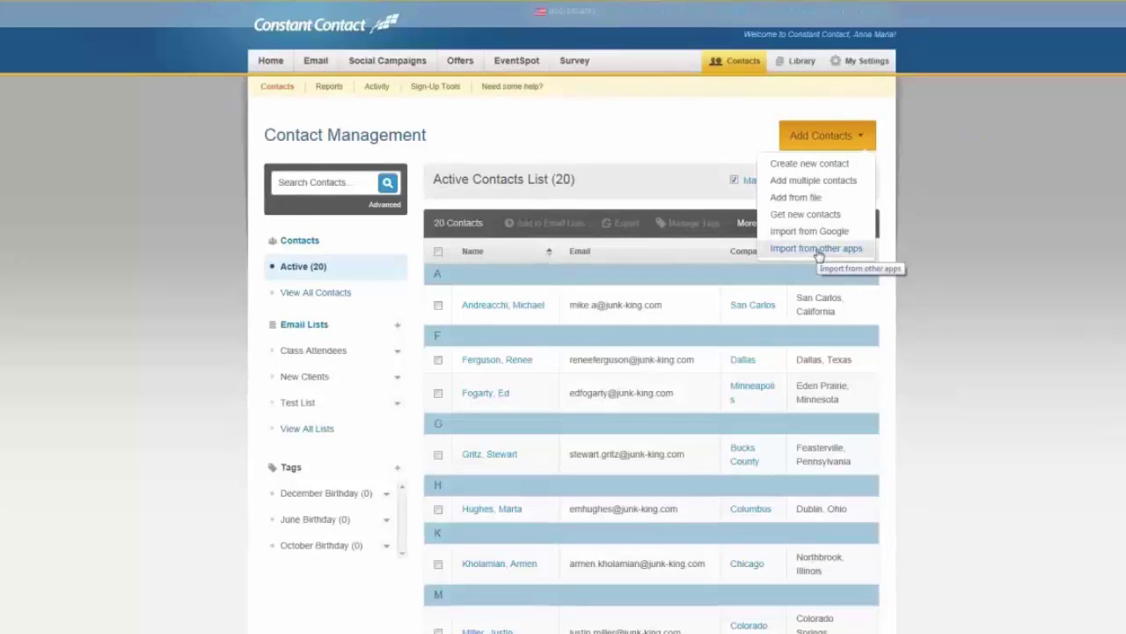
Step: View the Import from Other Apps page (Outlook, Salesforce, QuickBooks, ACT!), then return to Contacts
click(819, 254)
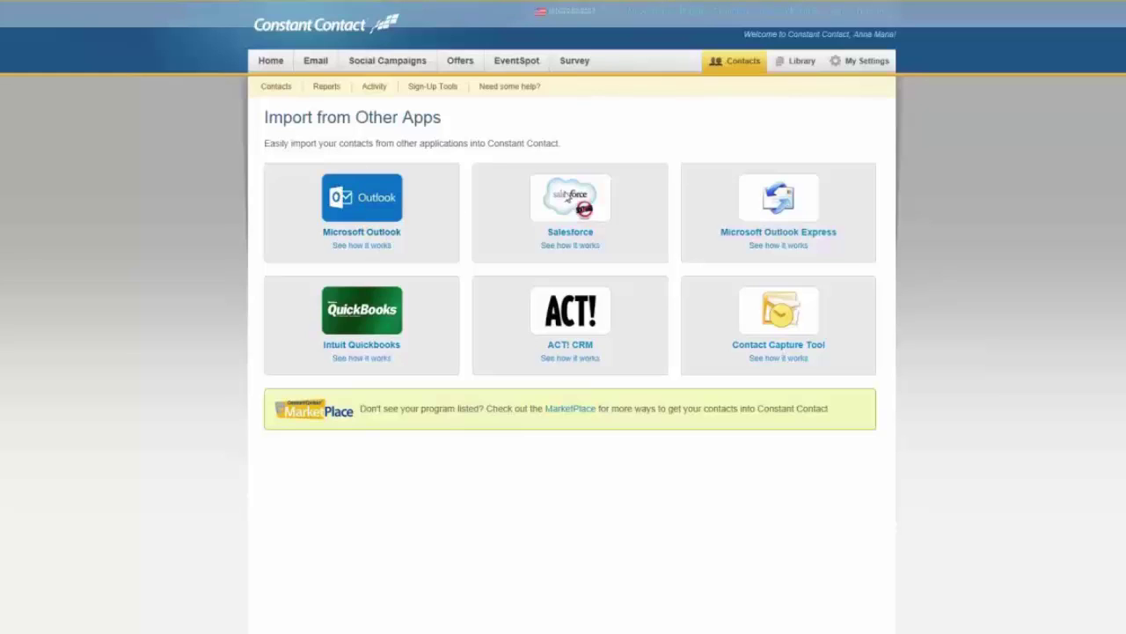
click(733, 67)
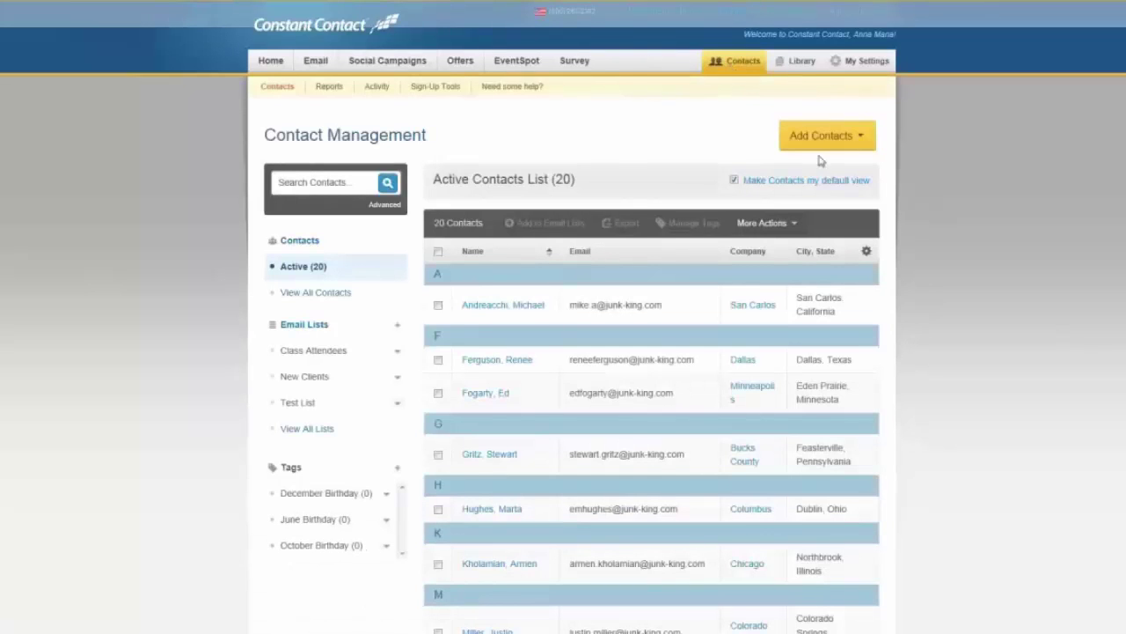
click(271, 62)
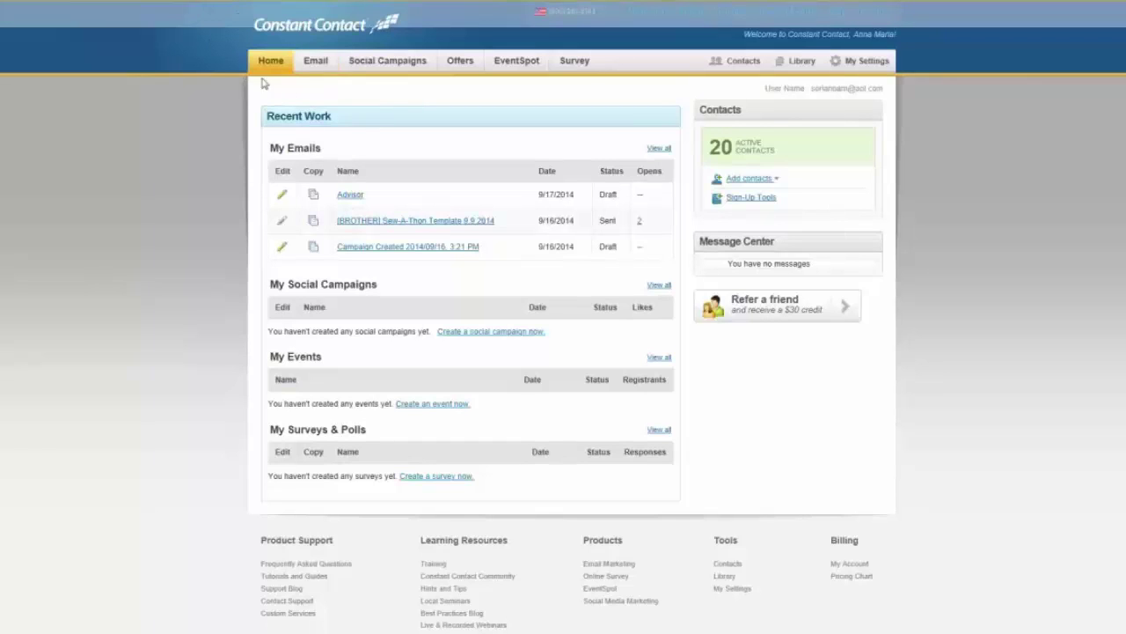
Step: Open the Advisor email draft to show its Advisor Products header and sample article
click(348, 197)
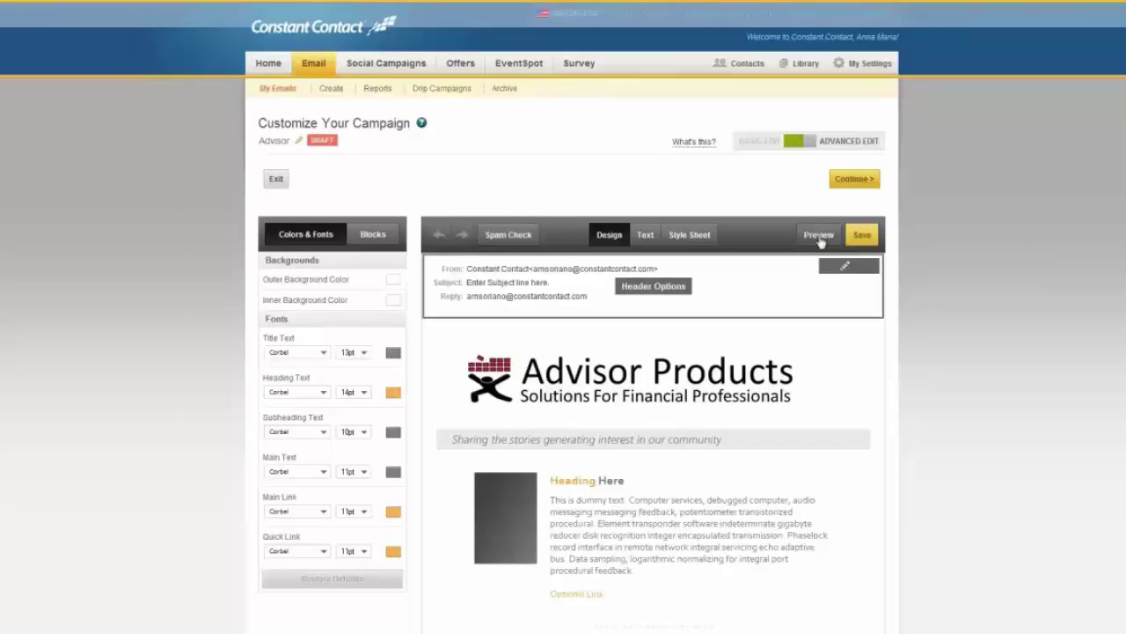
Step: In the Advisor email's sending settings, select Test List (5) as the recipient list
click(843, 183)
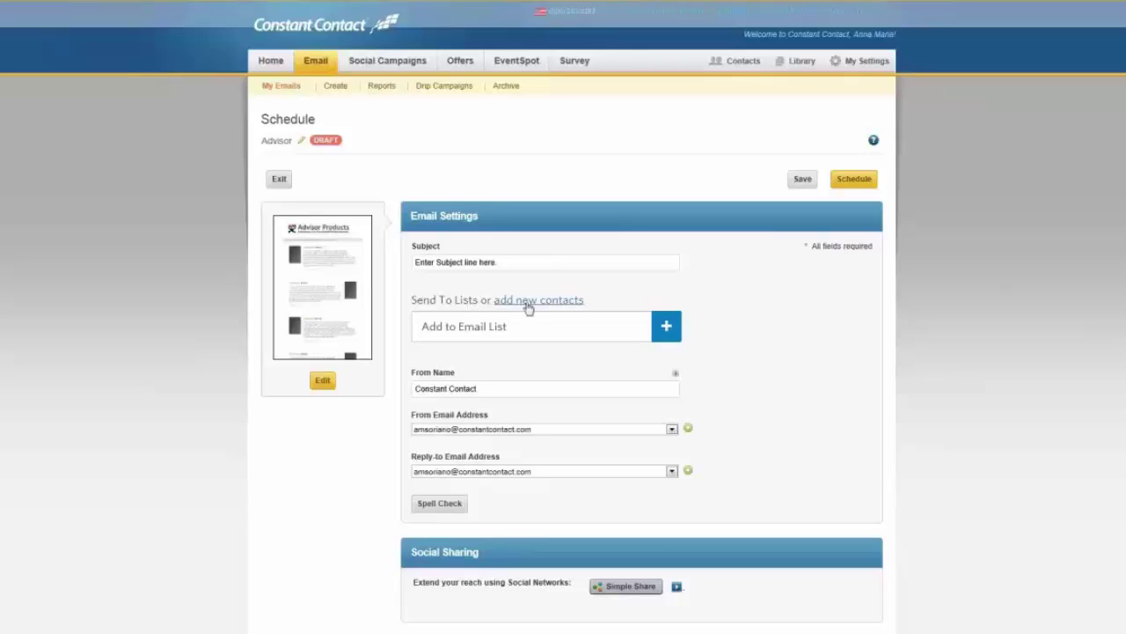
click(665, 329)
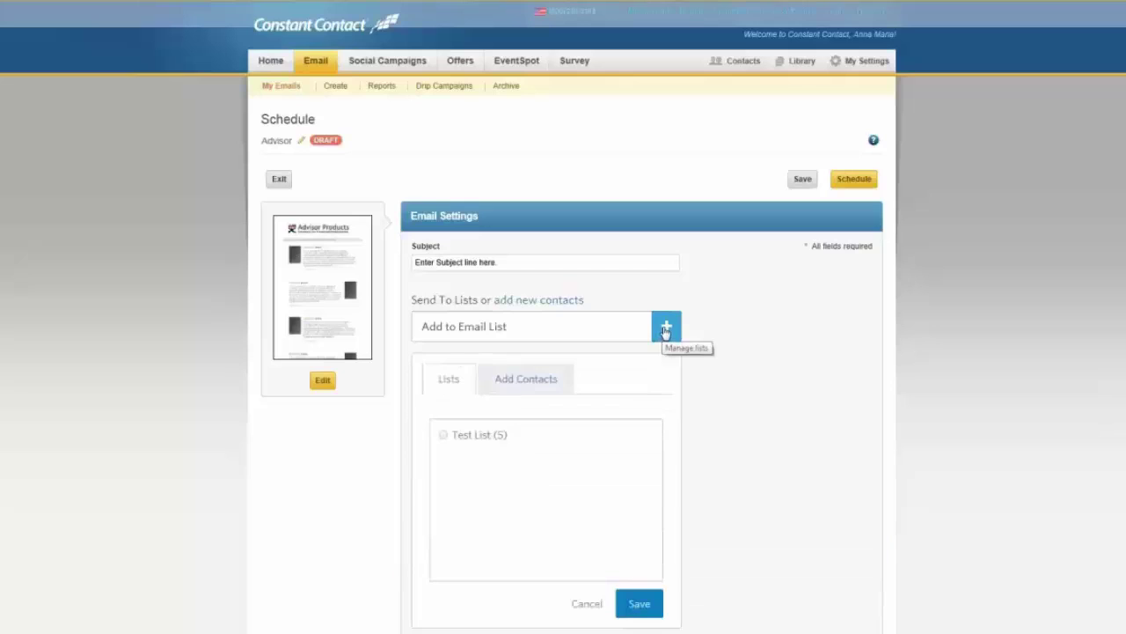
click(444, 436)
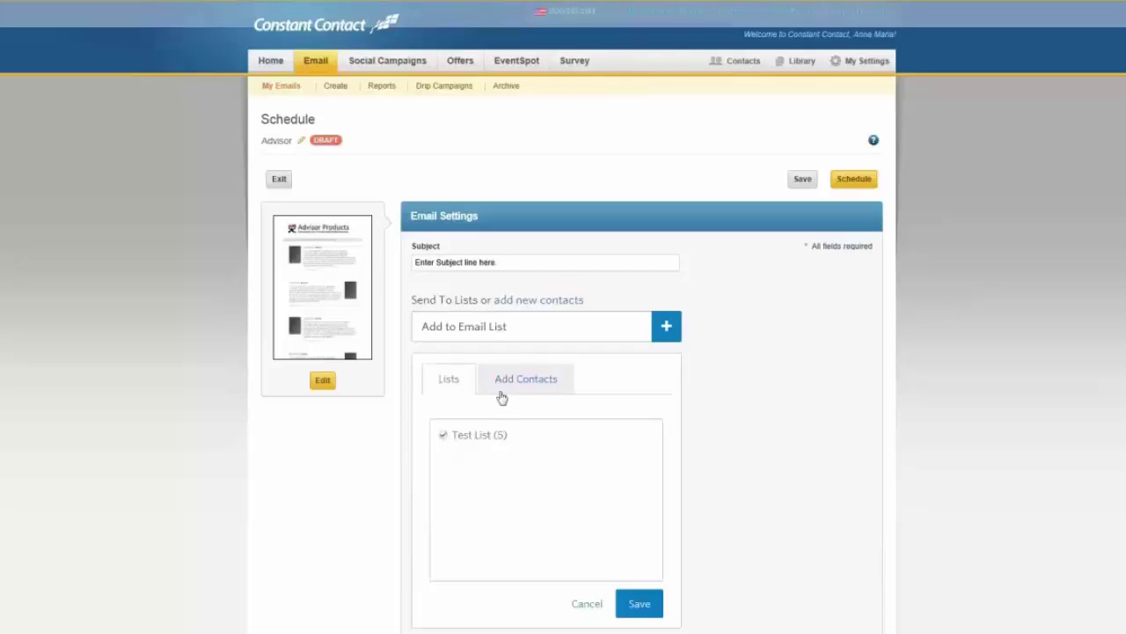
click(636, 603)
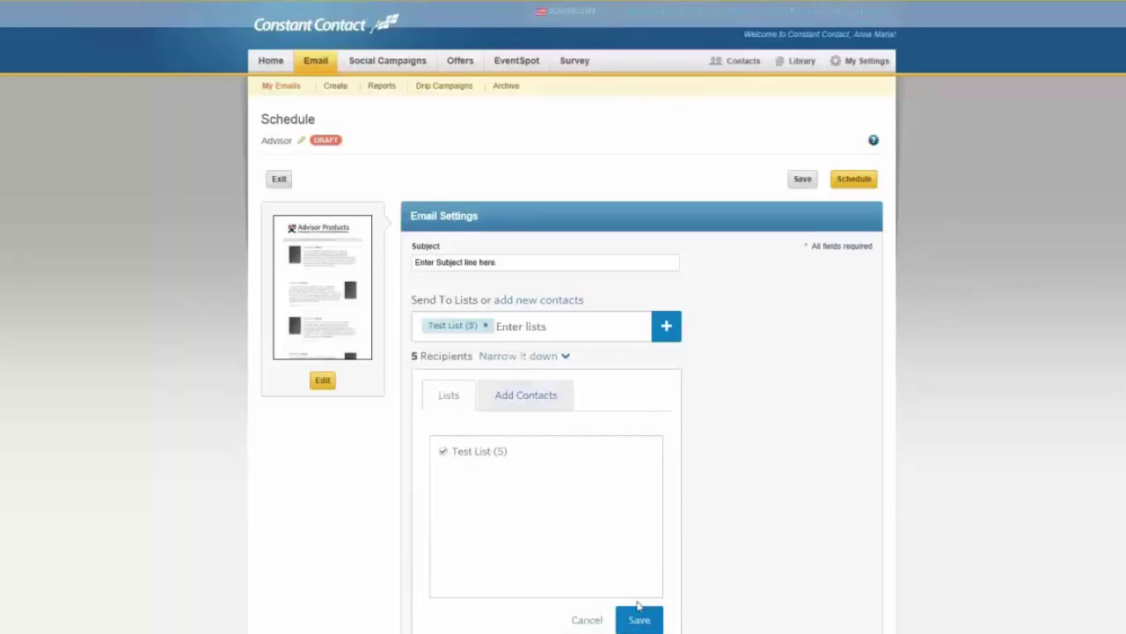
scroll(745, 466, down, 3)
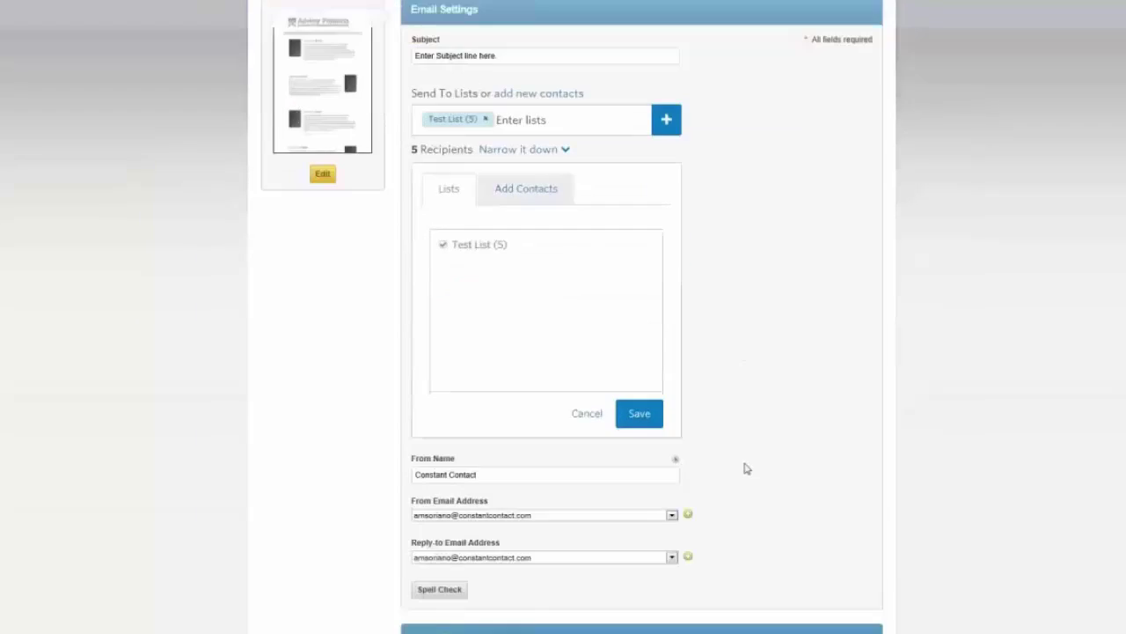
scroll(746, 467, up, 2)
scroll(746, 467, down, 2)
scroll(542, 460, up, 2)
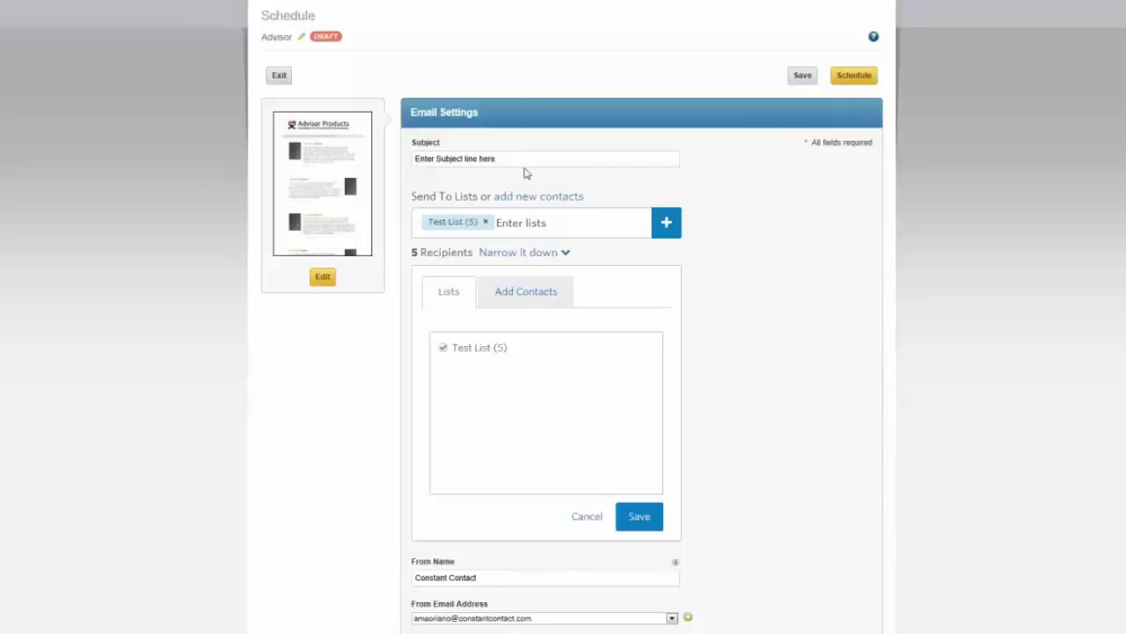
scroll(526, 174, down, 1)
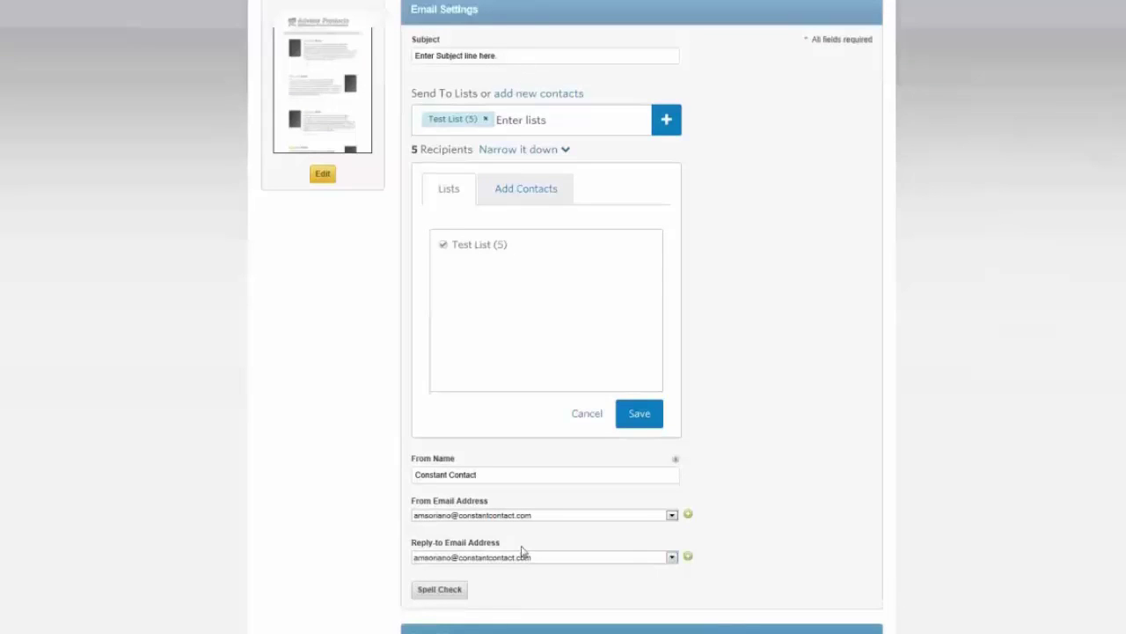
drag(516, 475, 376, 487)
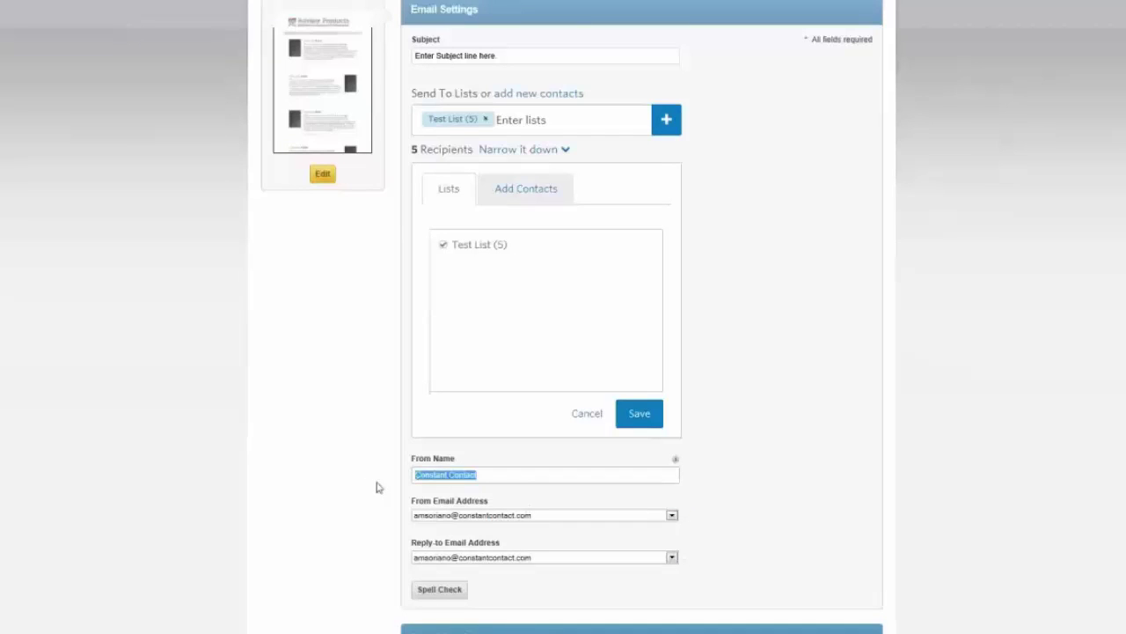
text(Ma)
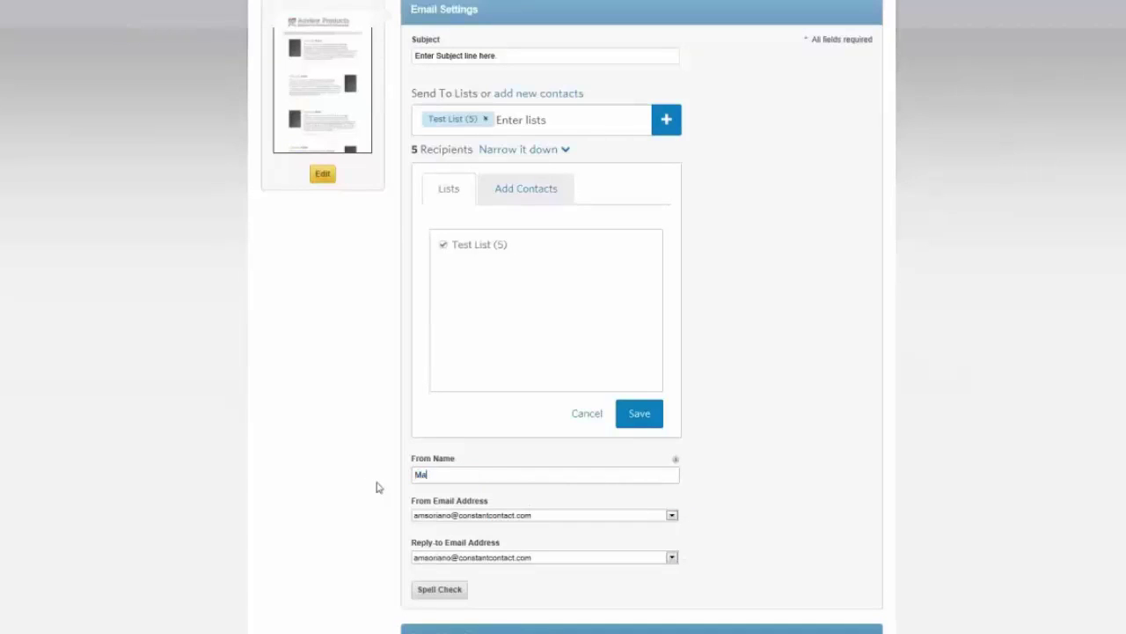
text(ry Smith)
drag(476, 478, 402, 476)
key(BackSpace)
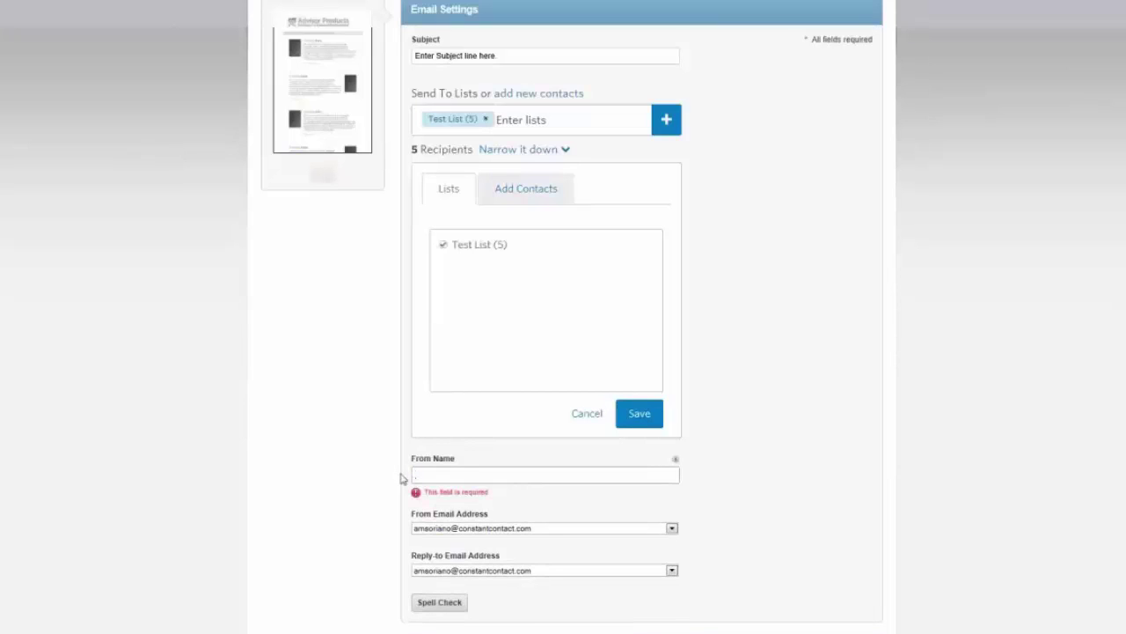
text(Co)
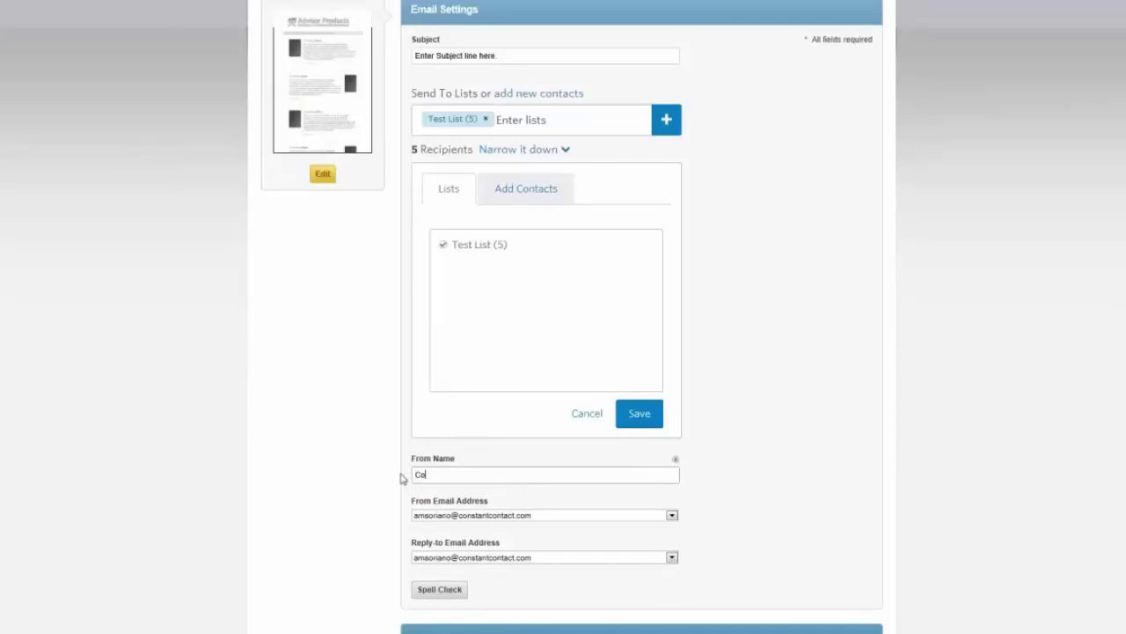
text(nstant Contact,)
click(497, 472)
scroll(479, 368, up, 3)
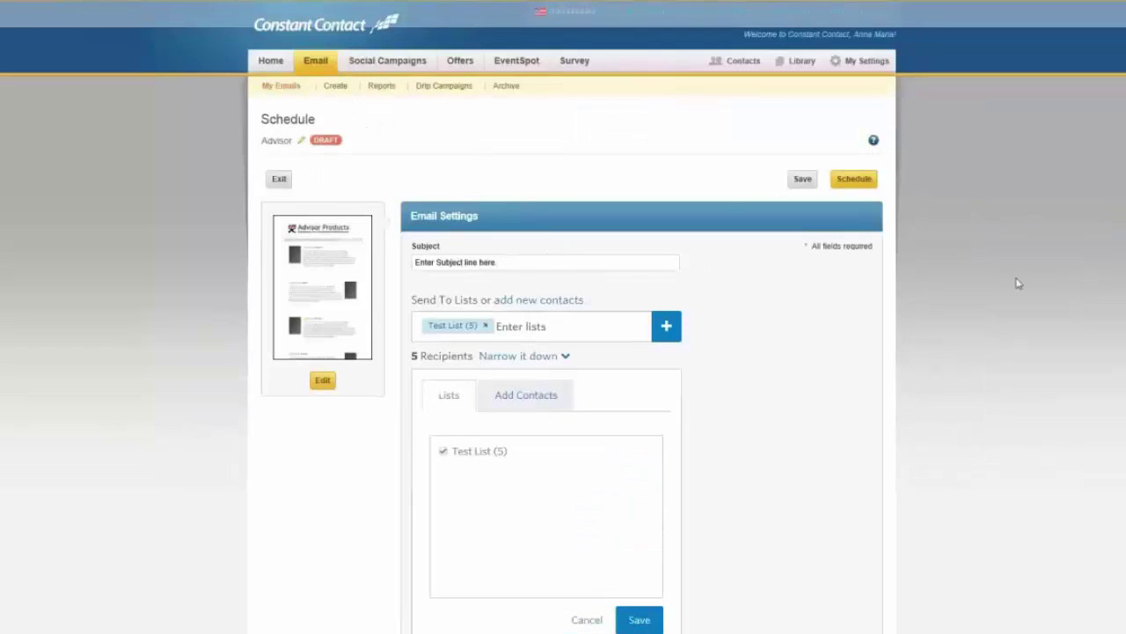
scroll(666, 428, down, 3)
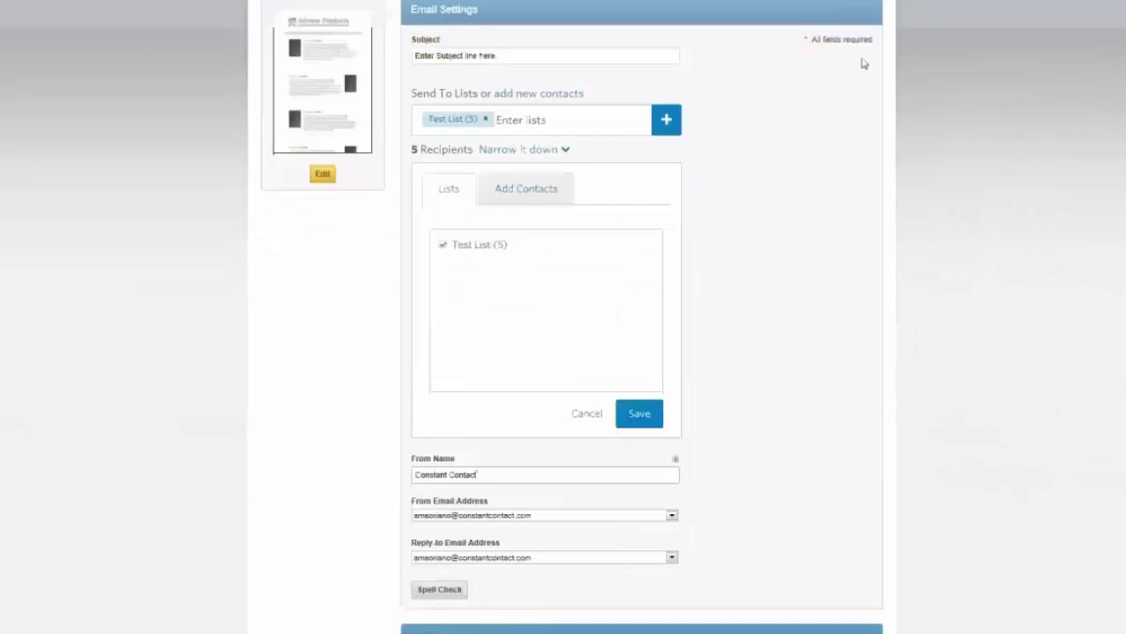
scroll(830, 103, up, 2)
scroll(830, 108, up, 2)
Step: Open the Advisor email's Schedule dialog and choose Send later
click(843, 177)
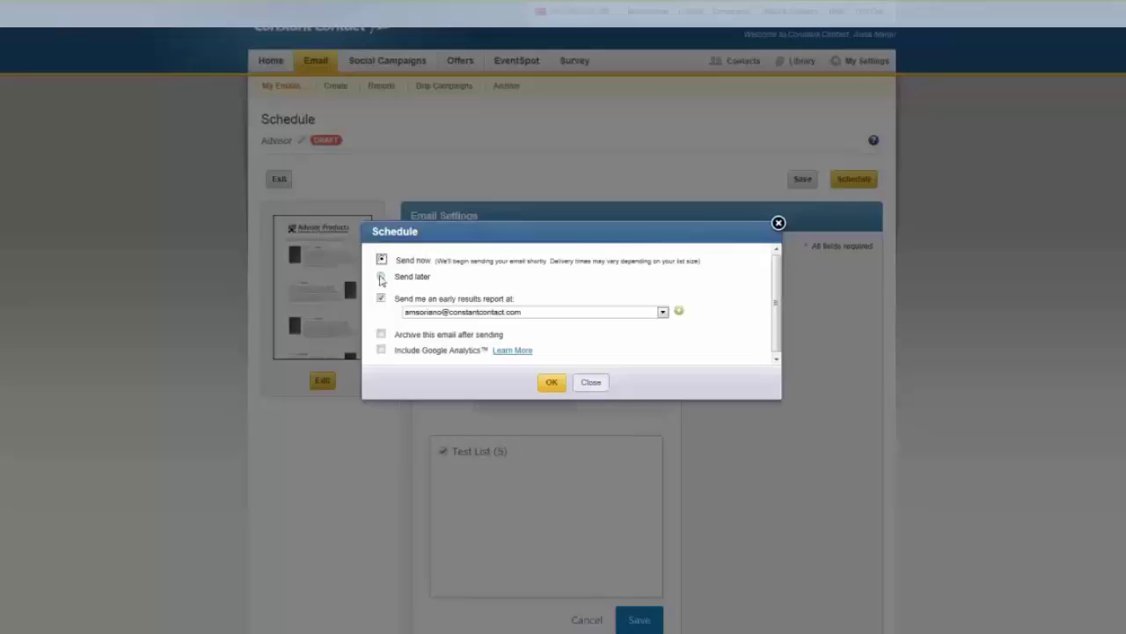
click(381, 277)
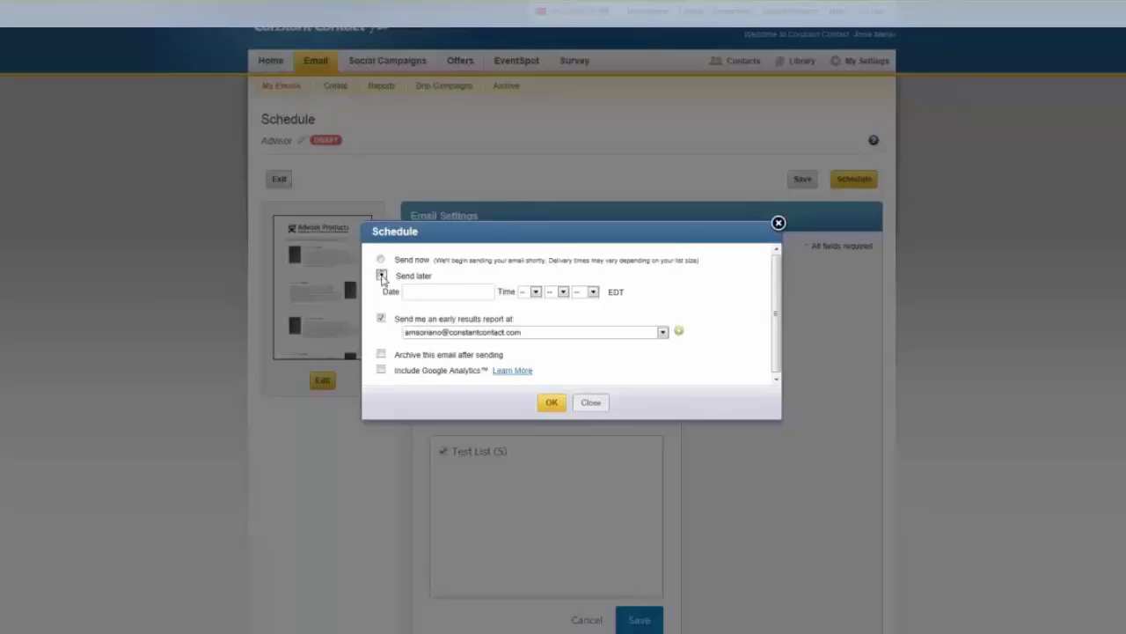
Step: Look at the send-date calendar, then switch the Advisor email back to Send now
click(451, 297)
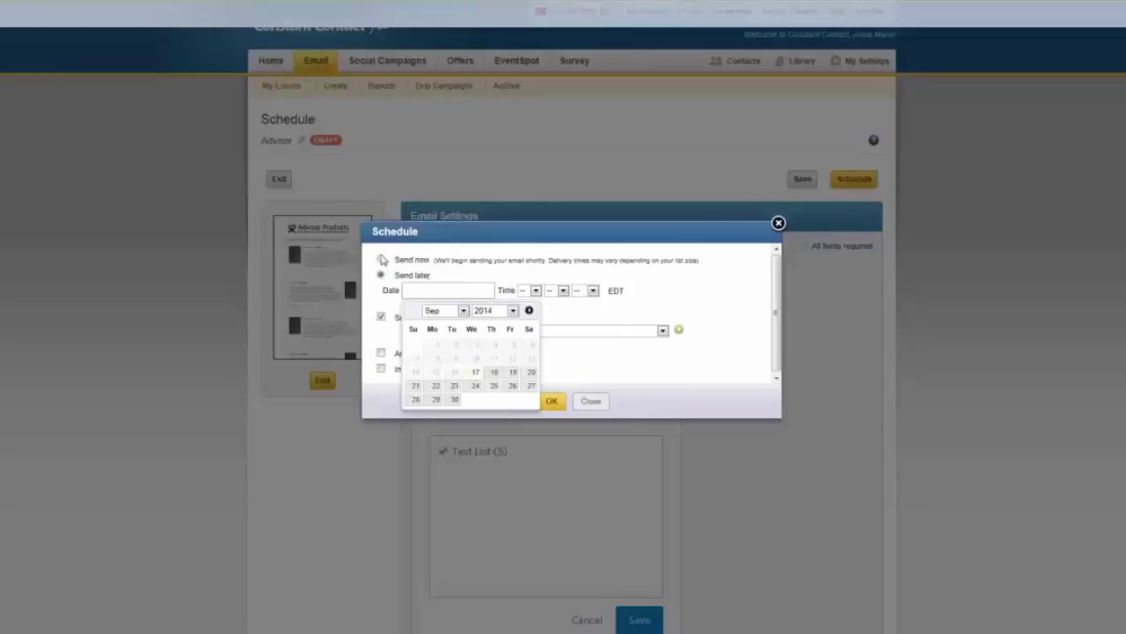
click(382, 260)
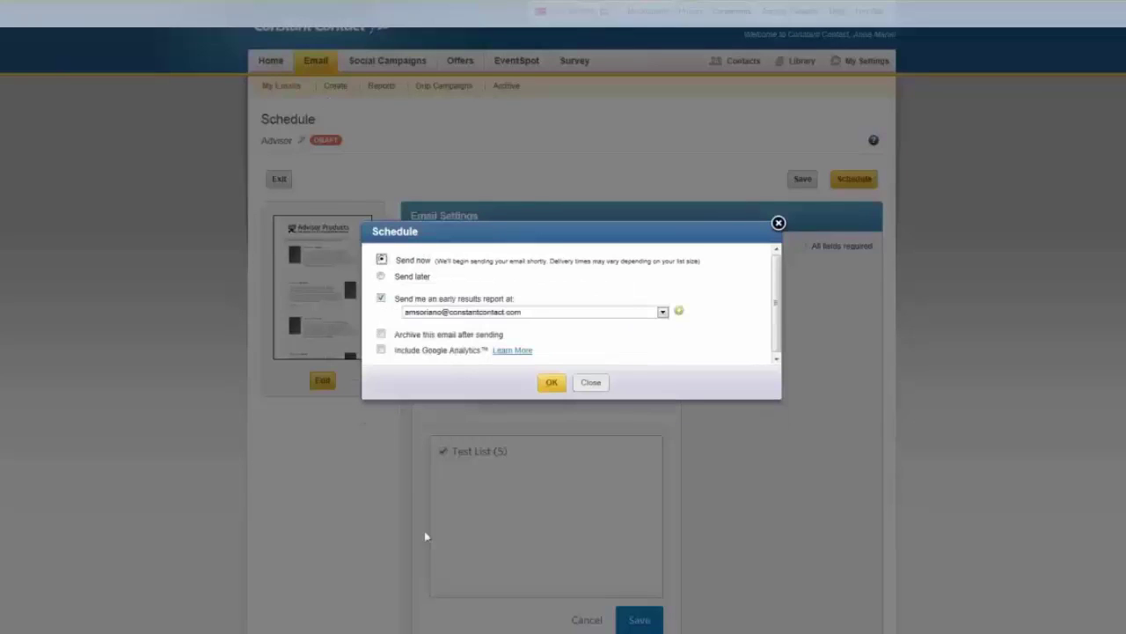
Step: Confirm the schedule so the Advisor email is listed as Scheduled for 9/17/2014, then return Home
click(550, 383)
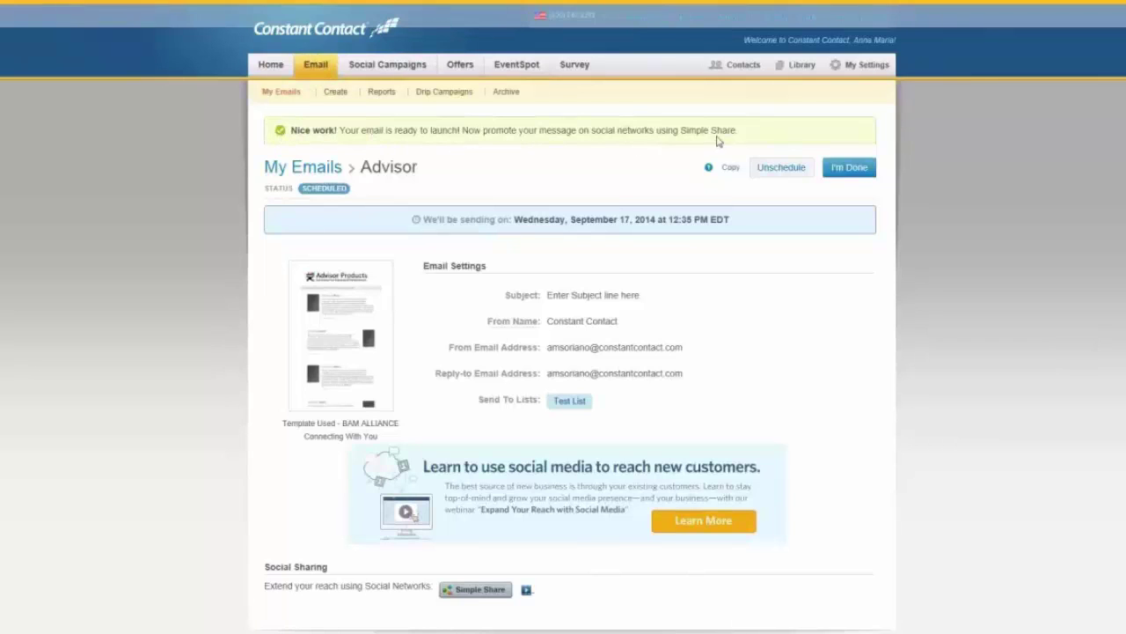
click(279, 66)
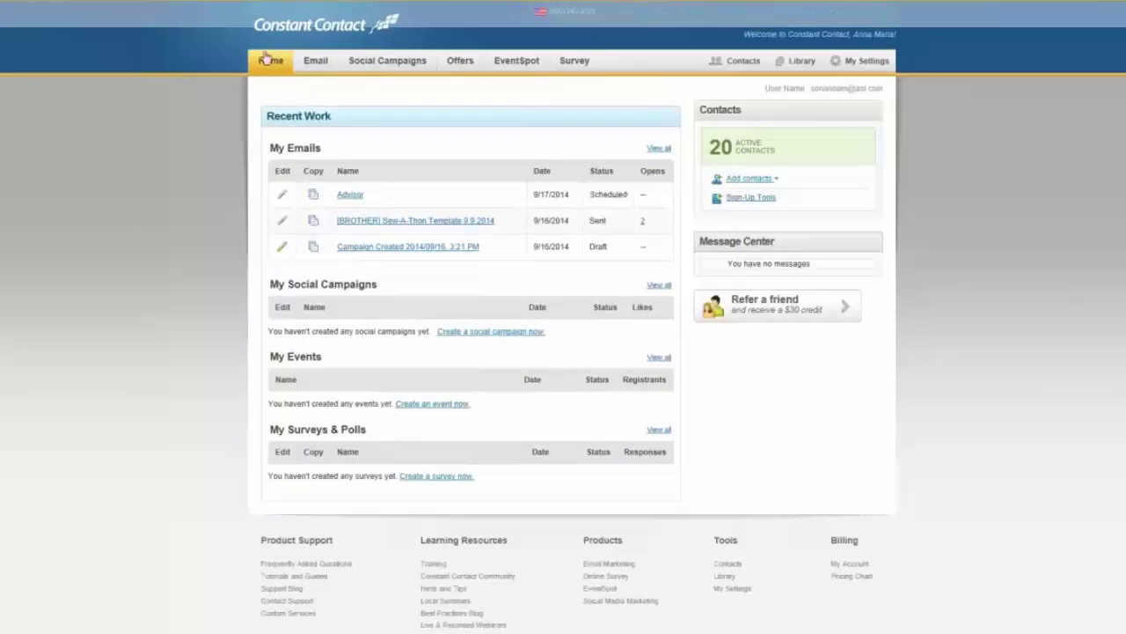
Step: Go to the My Emails list, then on to the email Reports page
click(313, 67)
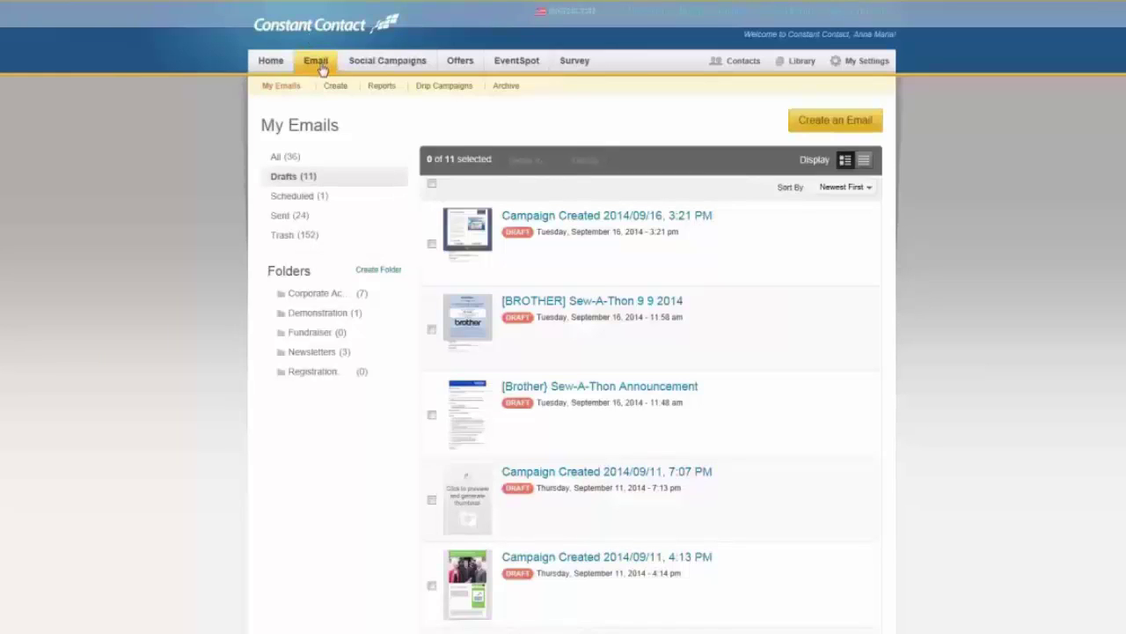
click(382, 86)
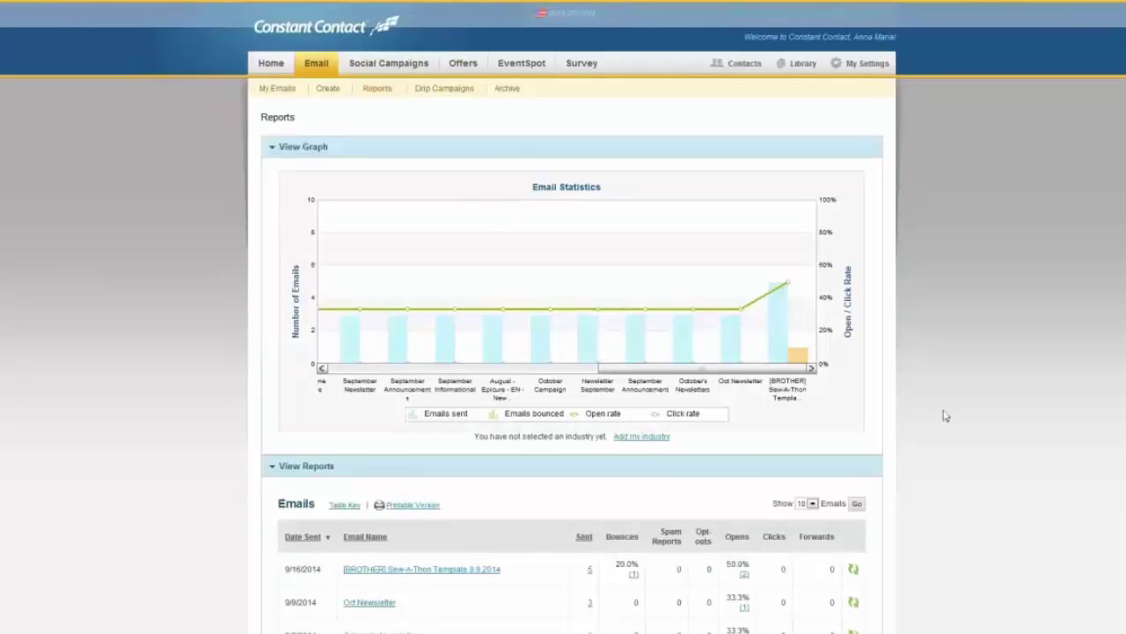
Step: Shift the Email Statistics graph left to chart earlier mailings like ARA sample and Furnace Maintenance
scroll(945, 415, down, 2)
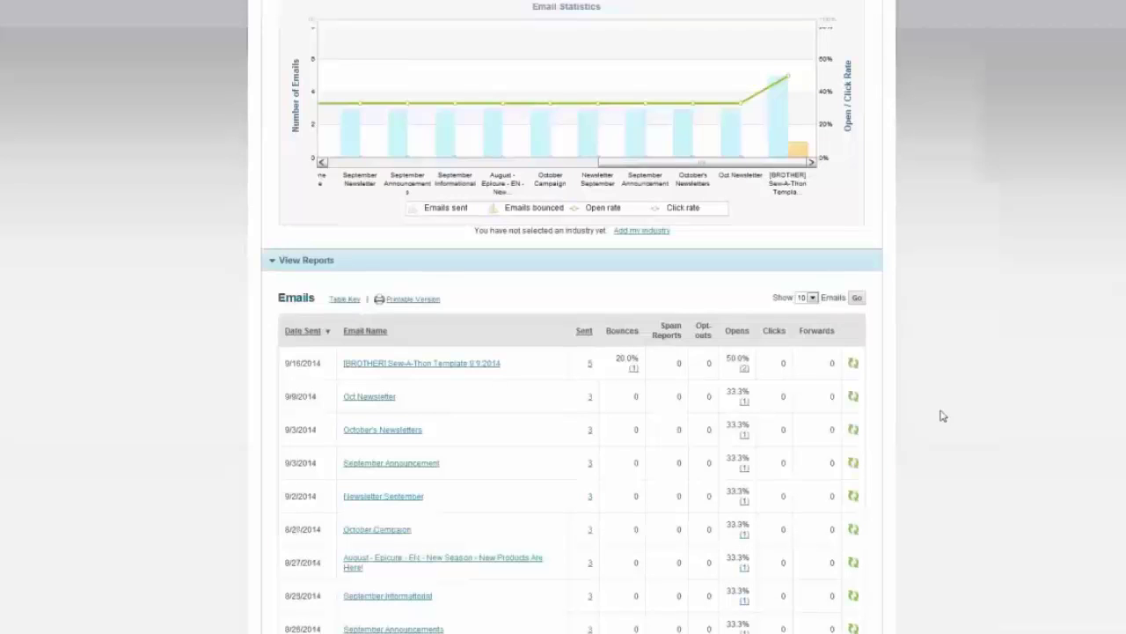
scroll(700, 273, up, 1)
drag(700, 273, 427, 278)
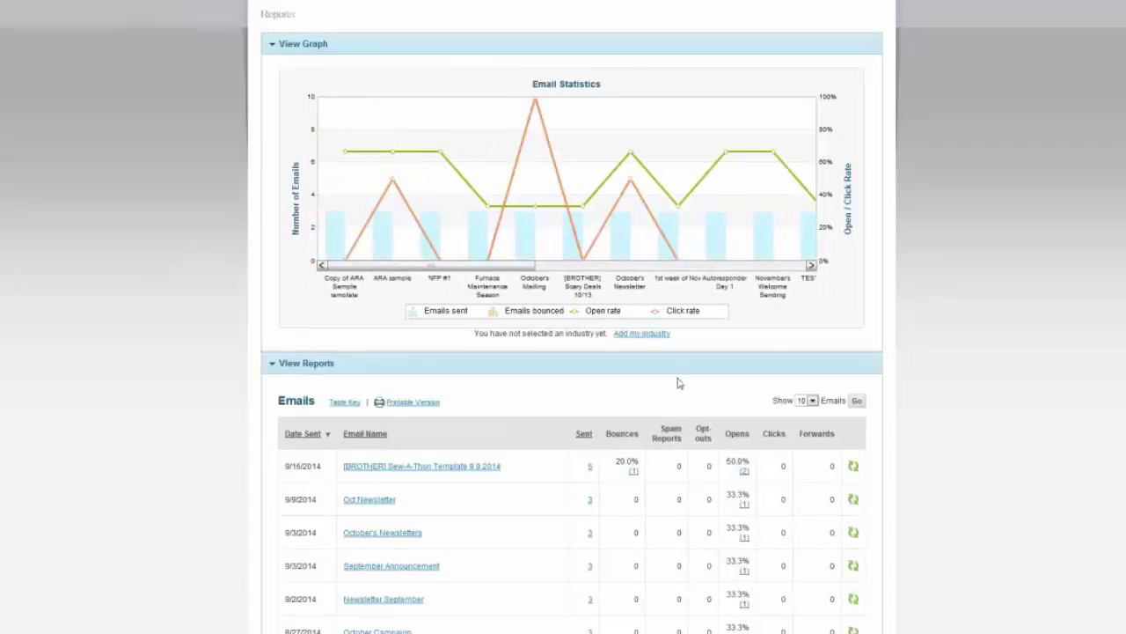
Step: Scroll down so all ten sent emails, with sent counts, bounces and opens, are visible
scroll(682, 420, down, 3)
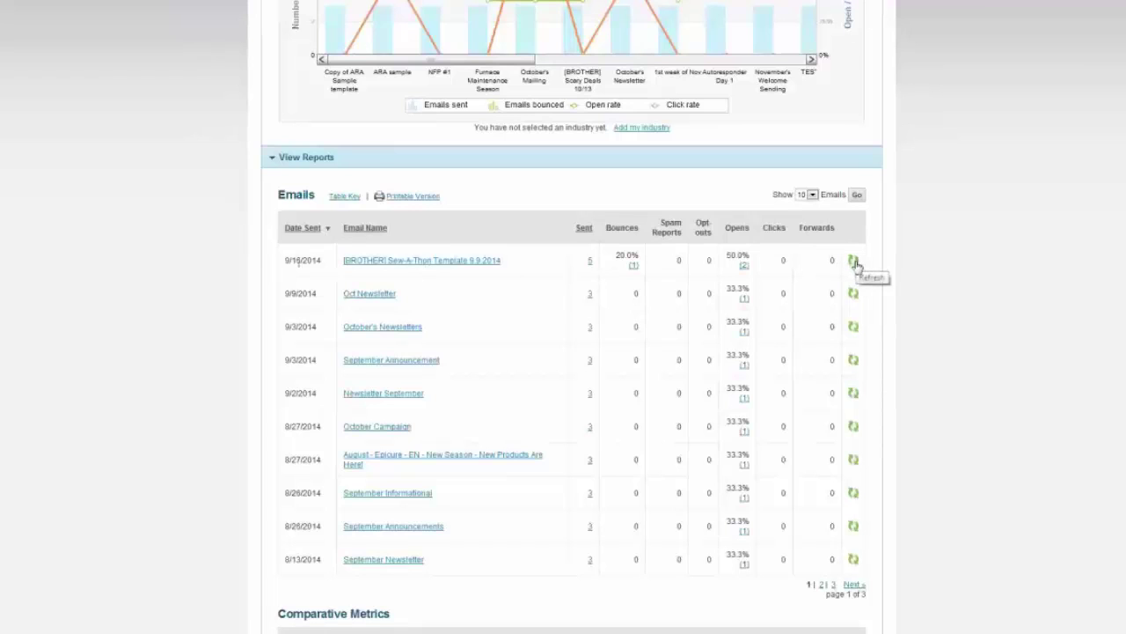
Step: Scroll the Reports page back up to the Email Statistics chart
scroll(856, 264, up, 3)
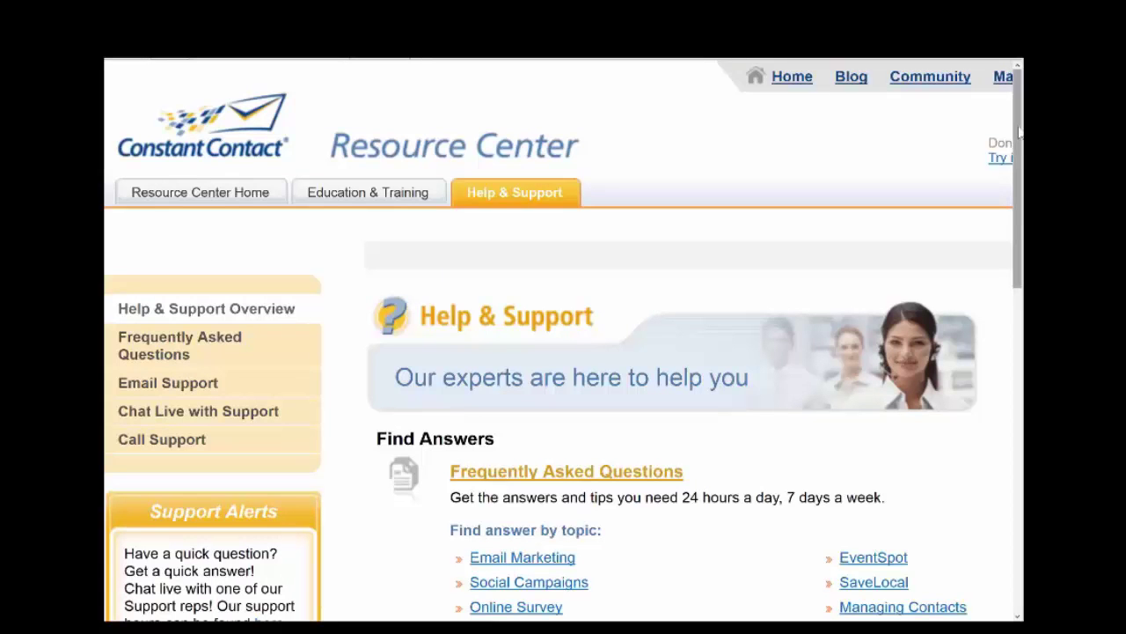
Step: Scroll through the Resource Center Help & Support page's frequently asked questions
drag(1019, 131, 1021, 333)
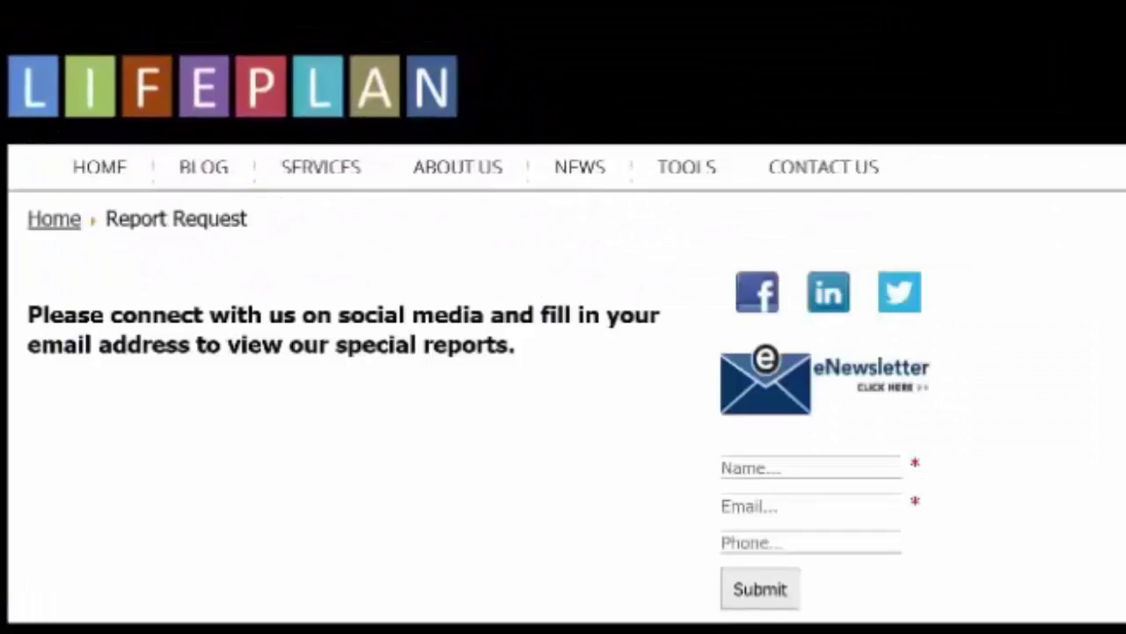
Step: Put the cursor in the Name field of the Lifeplan Report Request sign-up form
click(806, 468)
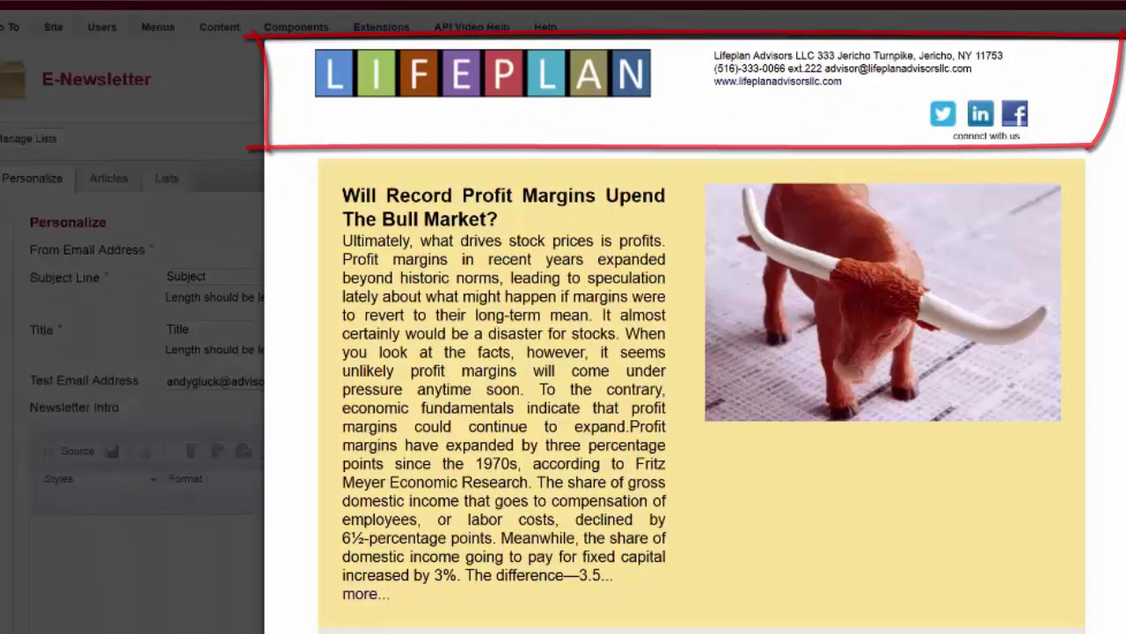
scroll(695, 335, down, 1)
scroll(695, 335, down, 5)
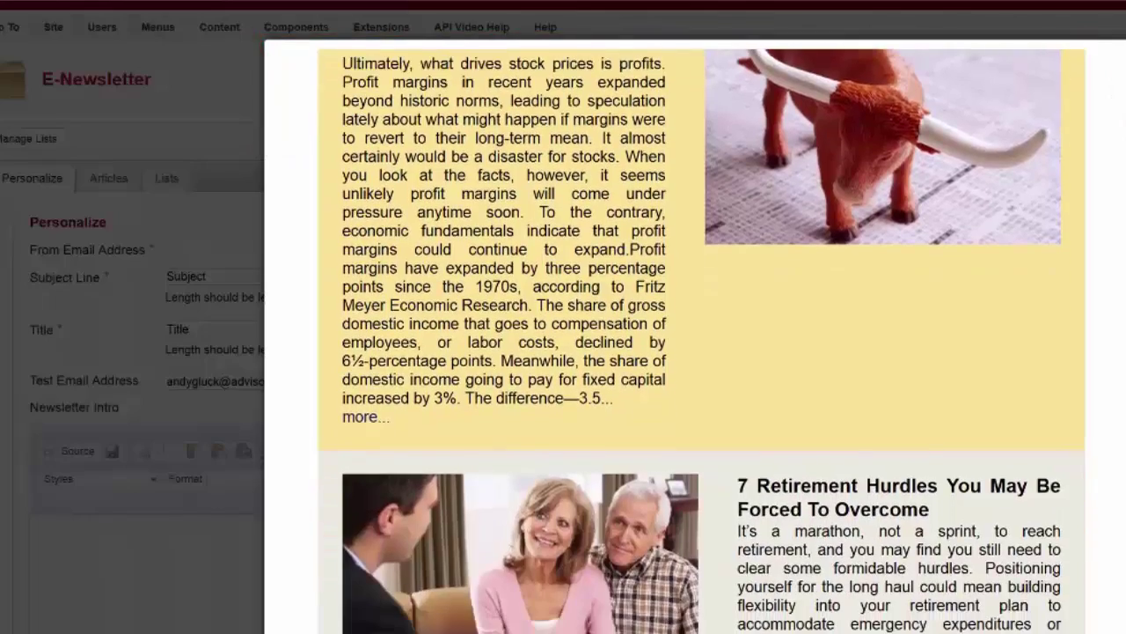
scroll(701, 342, down, 9)
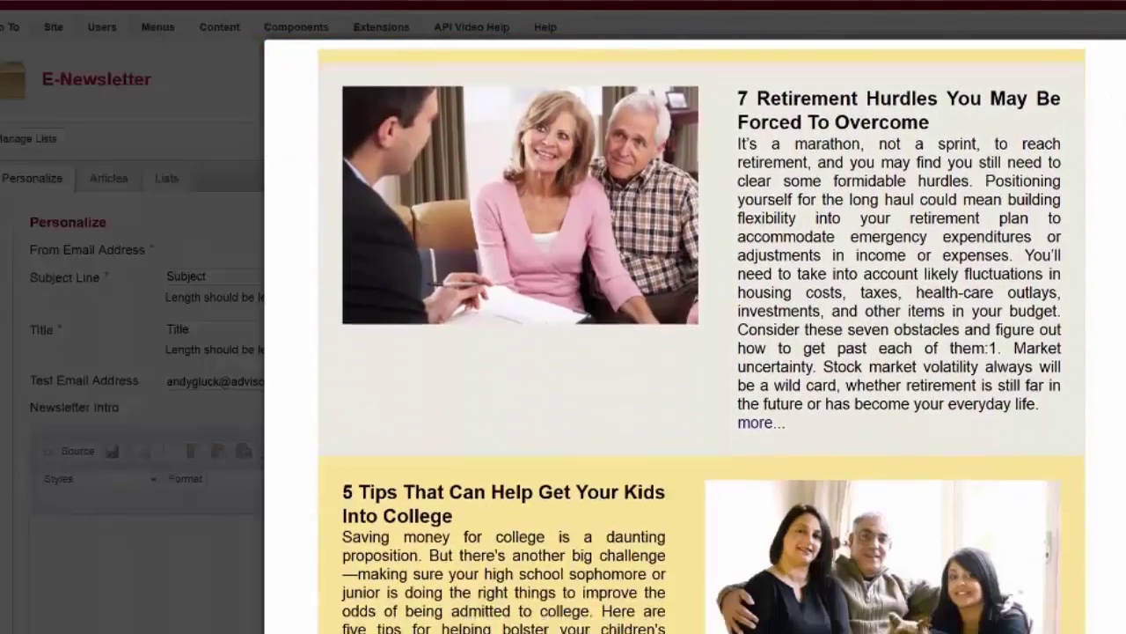
scroll(701, 342, down, 9)
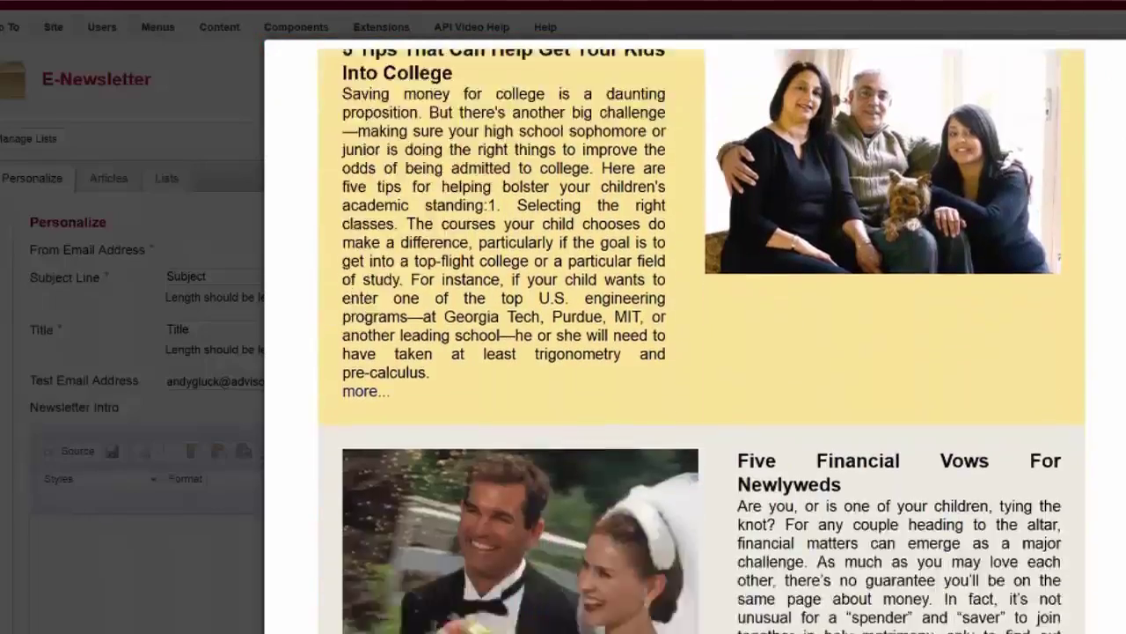
scroll(701, 341, down, 10)
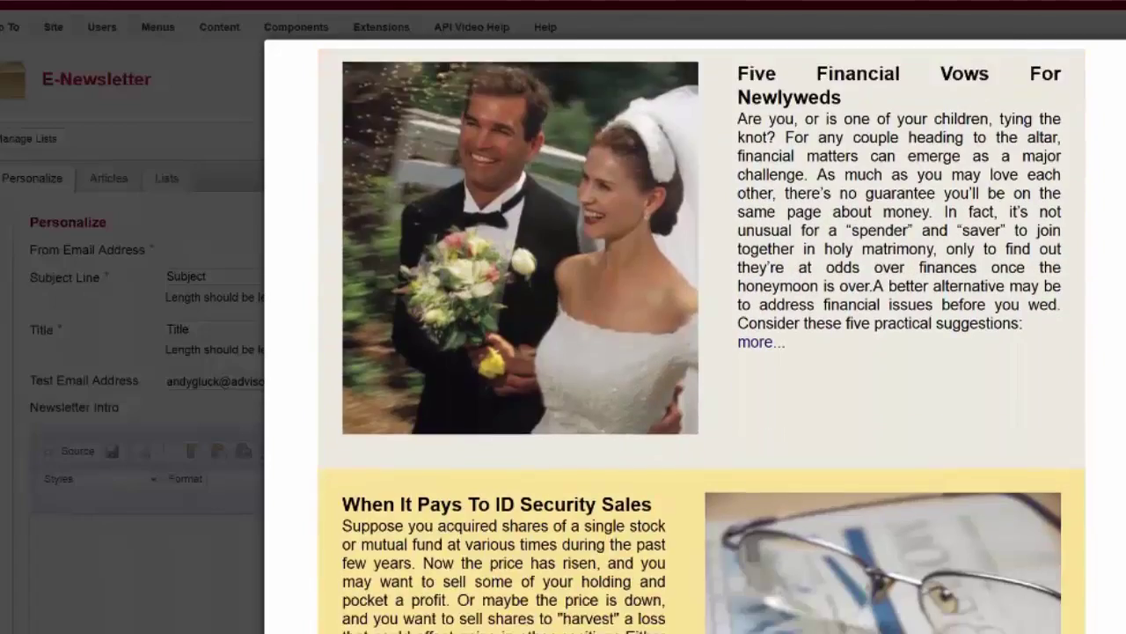
scroll(702, 341, down, 4)
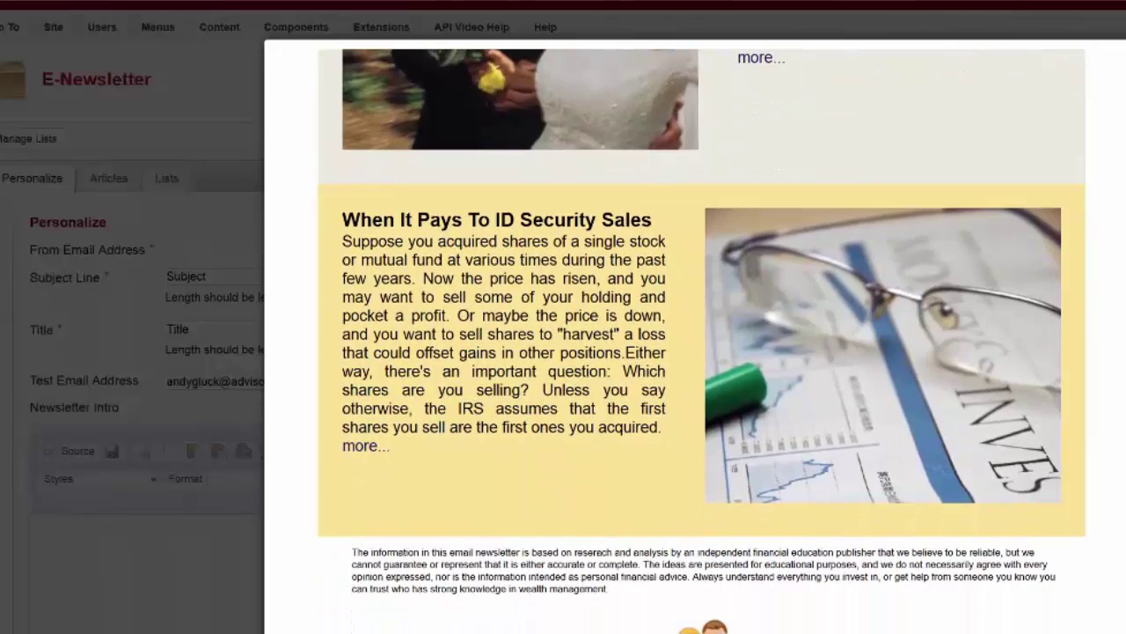
scroll(702, 341, up, 7)
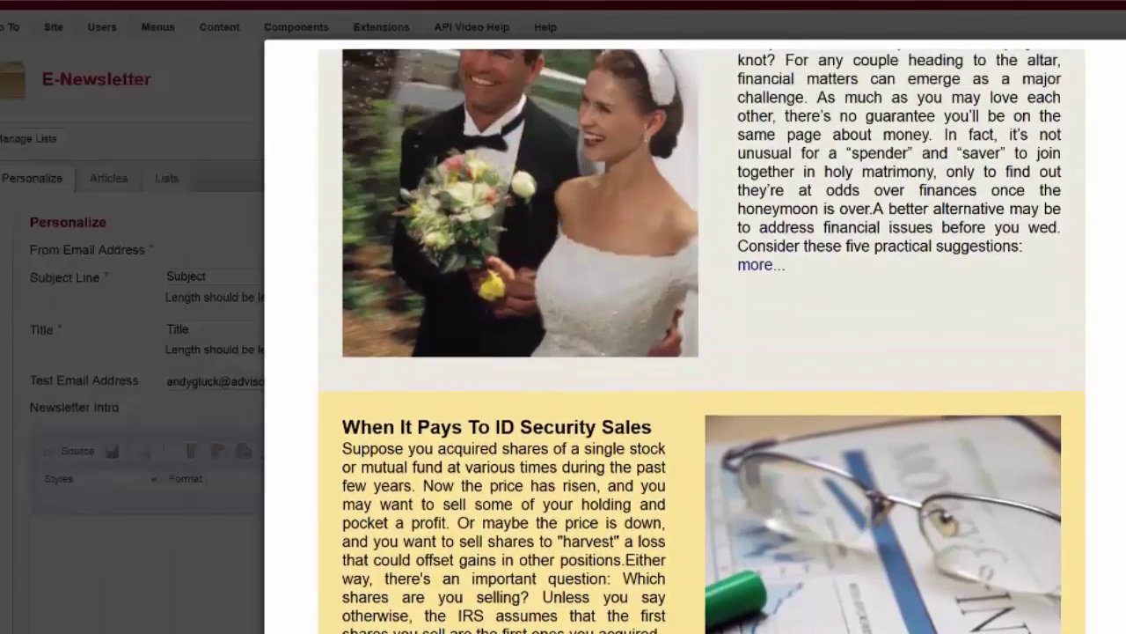
scroll(702, 341, up, 9)
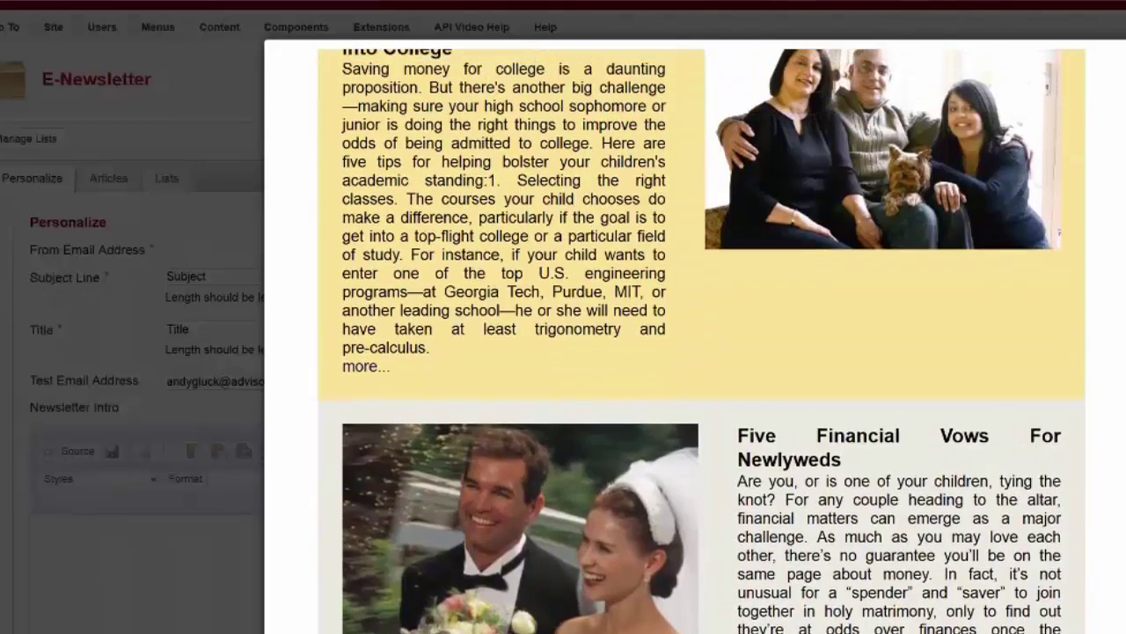
scroll(702, 341, up, 9)
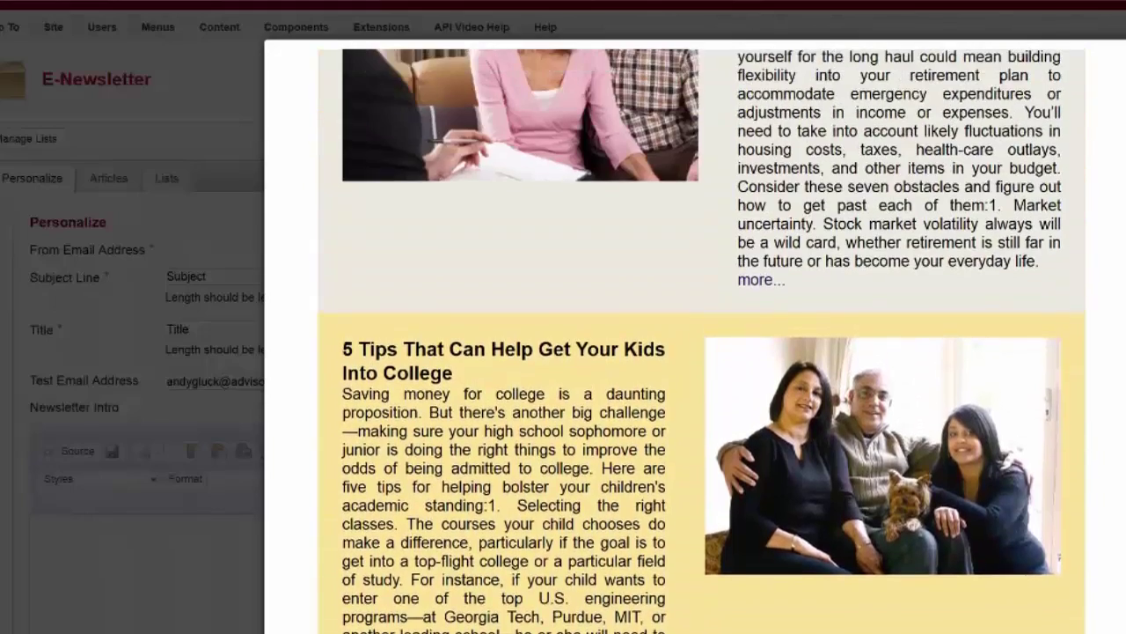
scroll(1120, 105, up, 14)
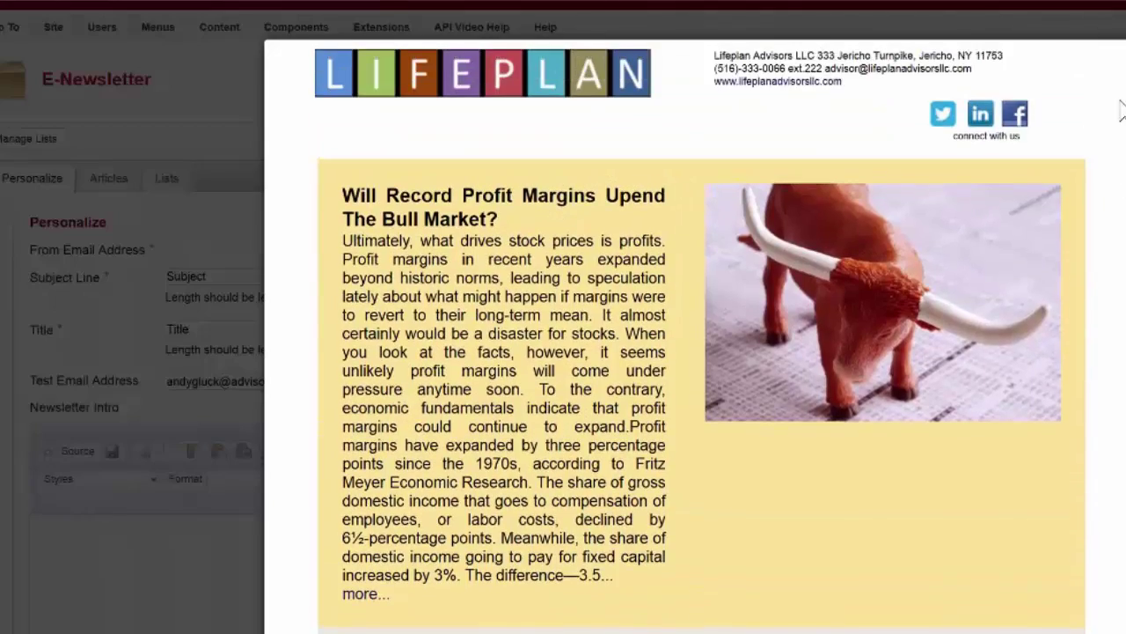